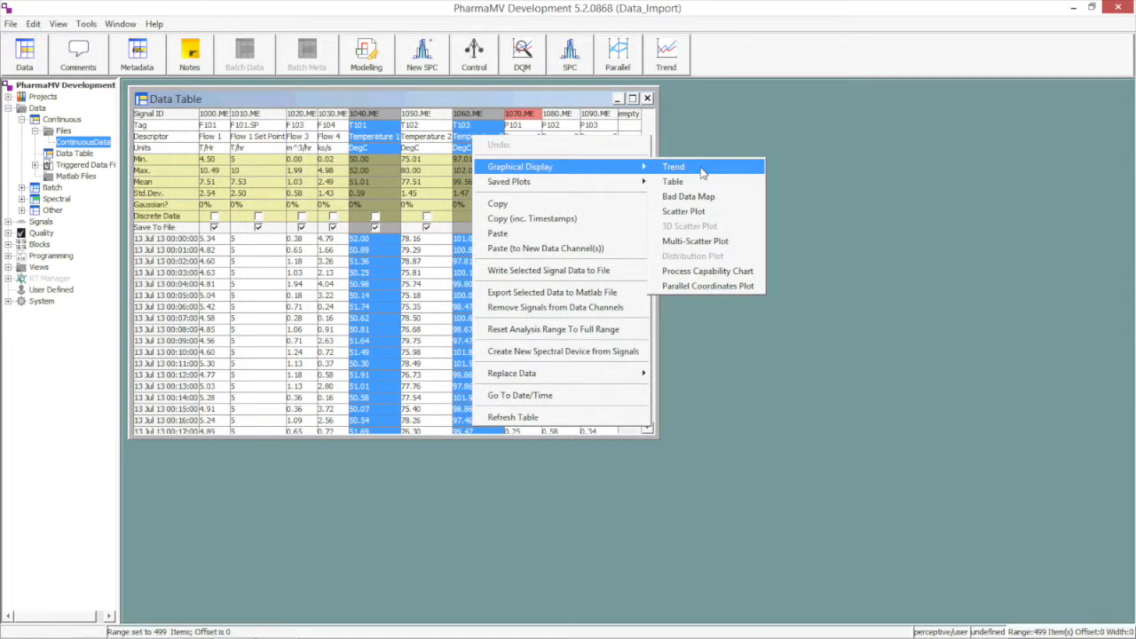
Display the selected Temperature 1 and Temperature 3 signals as a trend and place the cursor at 13 Jul 13 05:47:00.
{"action": "left_click", "coordinate": [701, 170]}
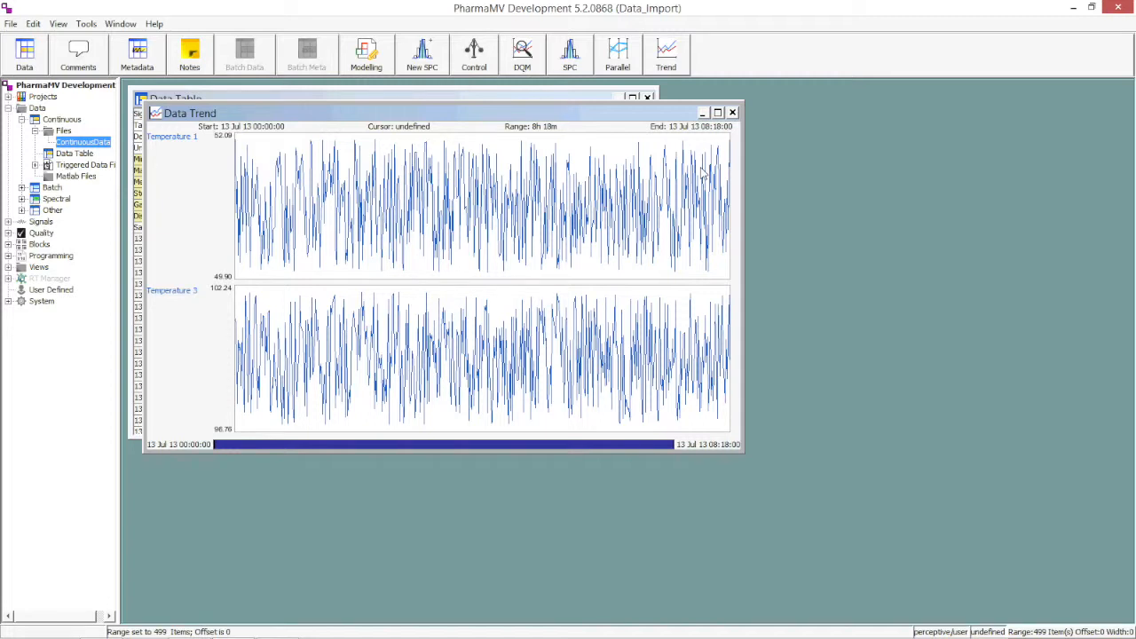
{"action": "left_click_drag", "start_coordinate": [535, 116], "coordinate": [568, 142]}
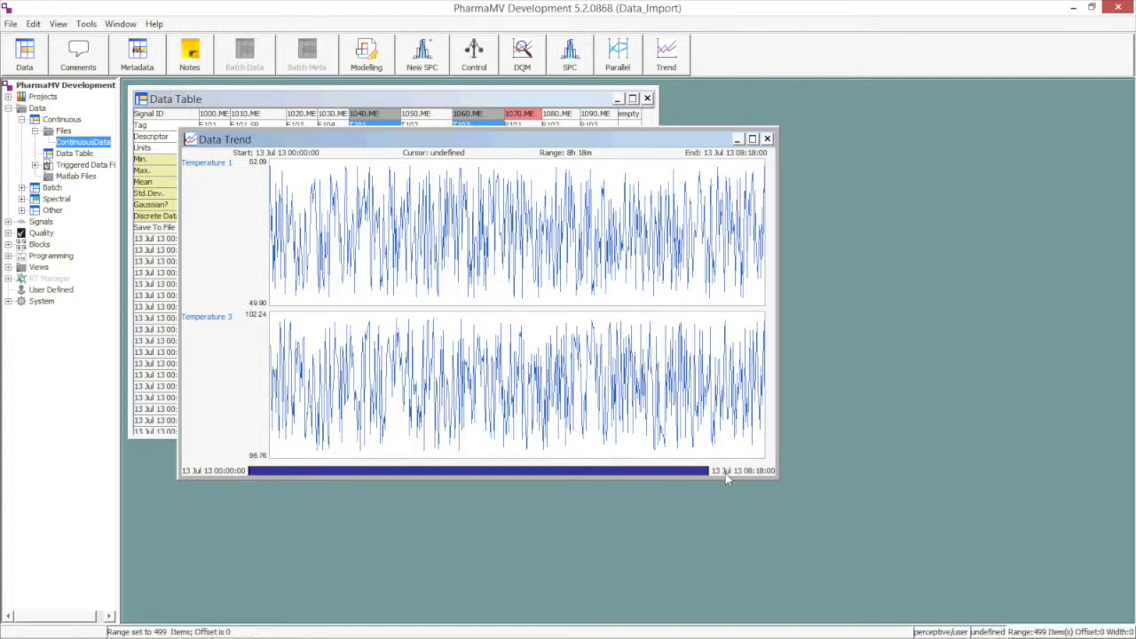
{"action": "left_click", "coordinate": [616, 200]}
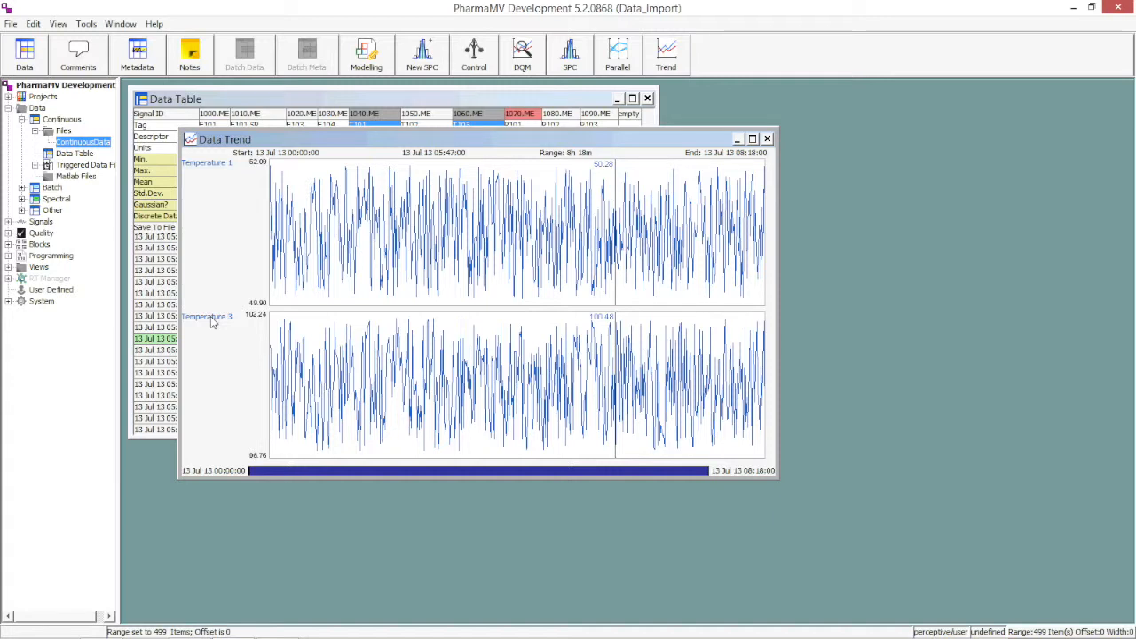
Merge Temperature 3 into the Temperature 1 plot and set its line to Colour 18.
{"action": "left_click_drag", "start_coordinate": [213, 324], "coordinate": [364, 275]}
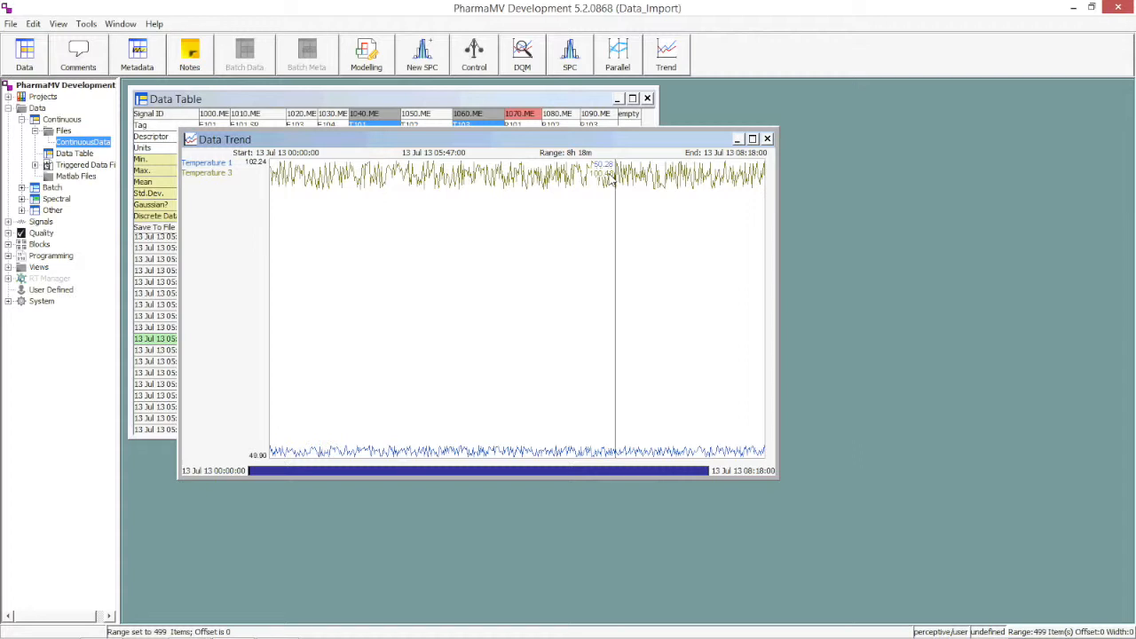
{"action": "right_click", "coordinate": [225, 178]}
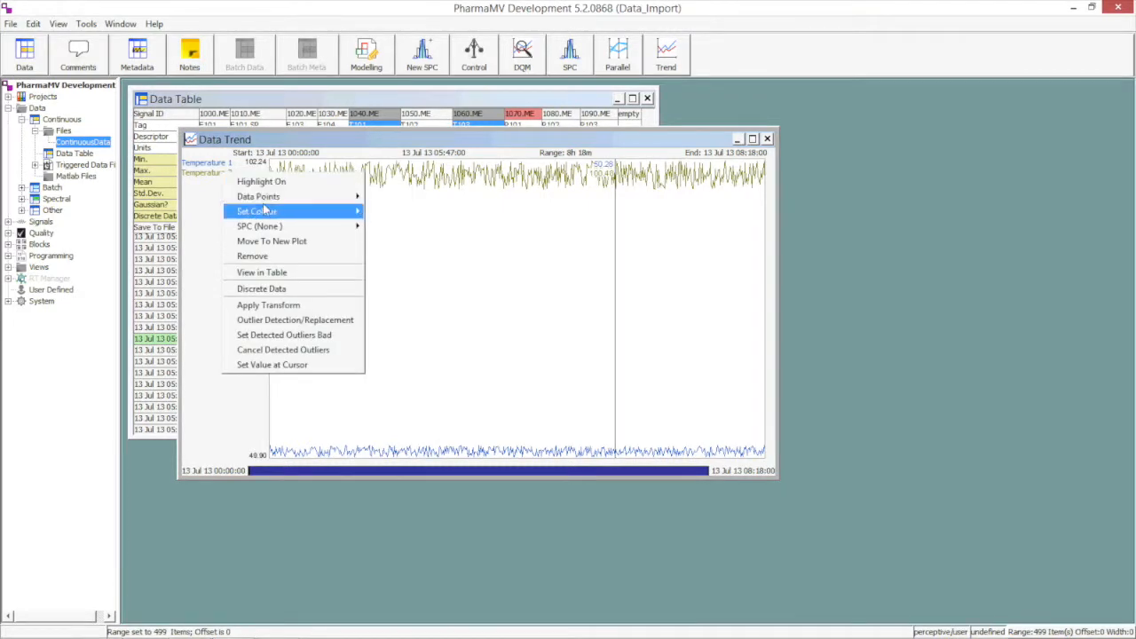
{"action": "mouse_move", "coordinate": [312, 213]}
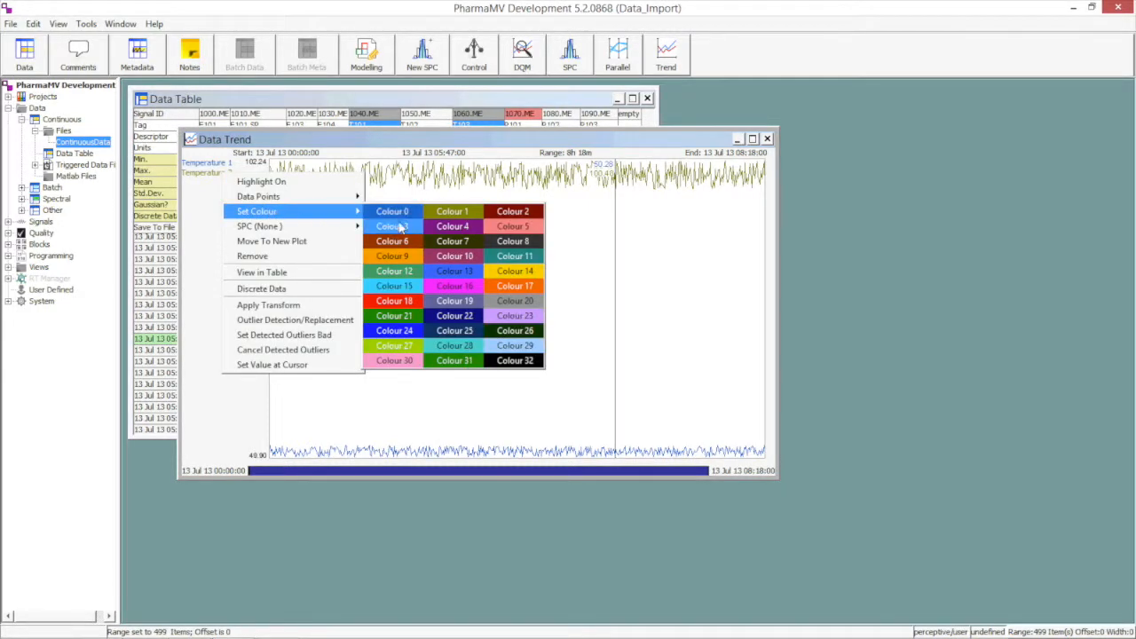
{"action": "left_click", "coordinate": [396, 303]}
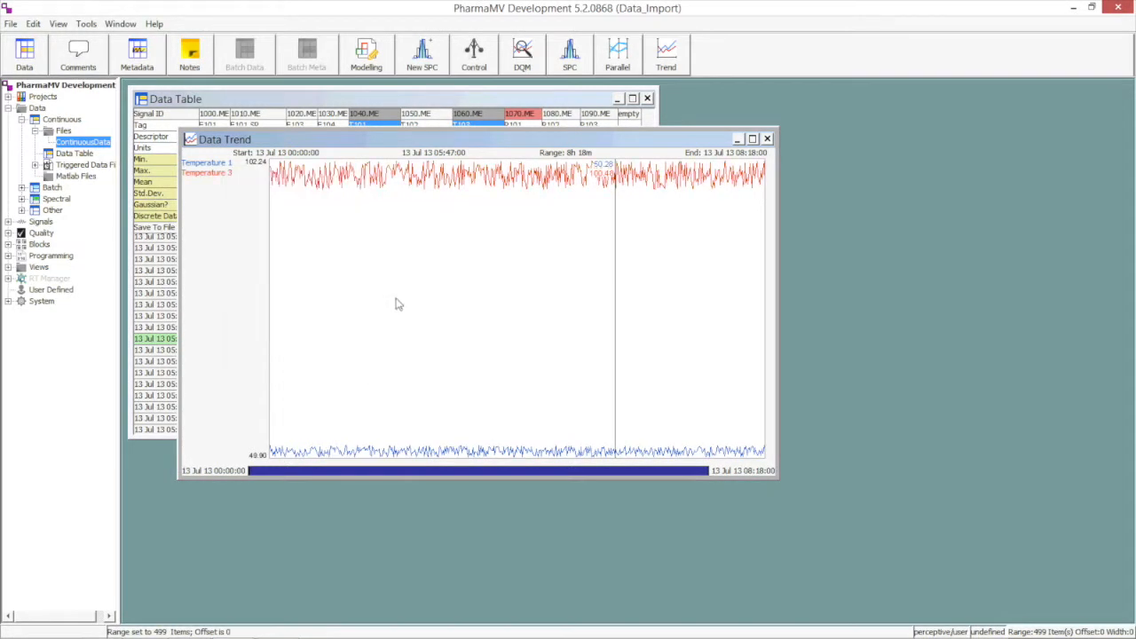
Show the data points of Temperature 1 as dots in the trend.
{"action": "right_click", "coordinate": [219, 163]}
{"action": "mouse_move", "coordinate": [322, 190]}
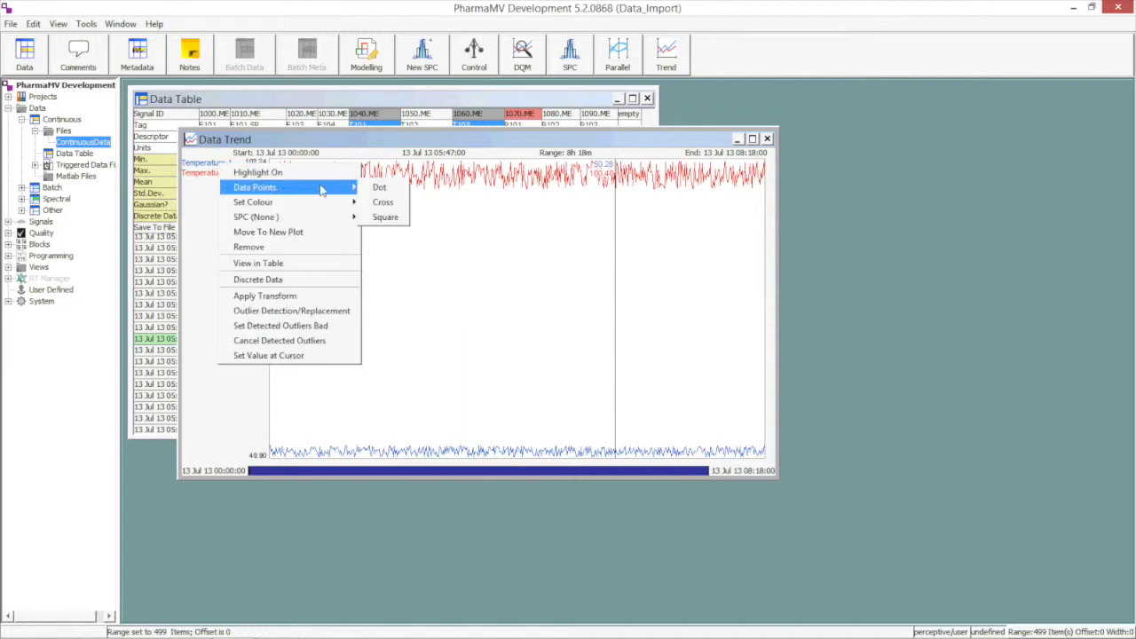
{"action": "left_click", "coordinate": [379, 188]}
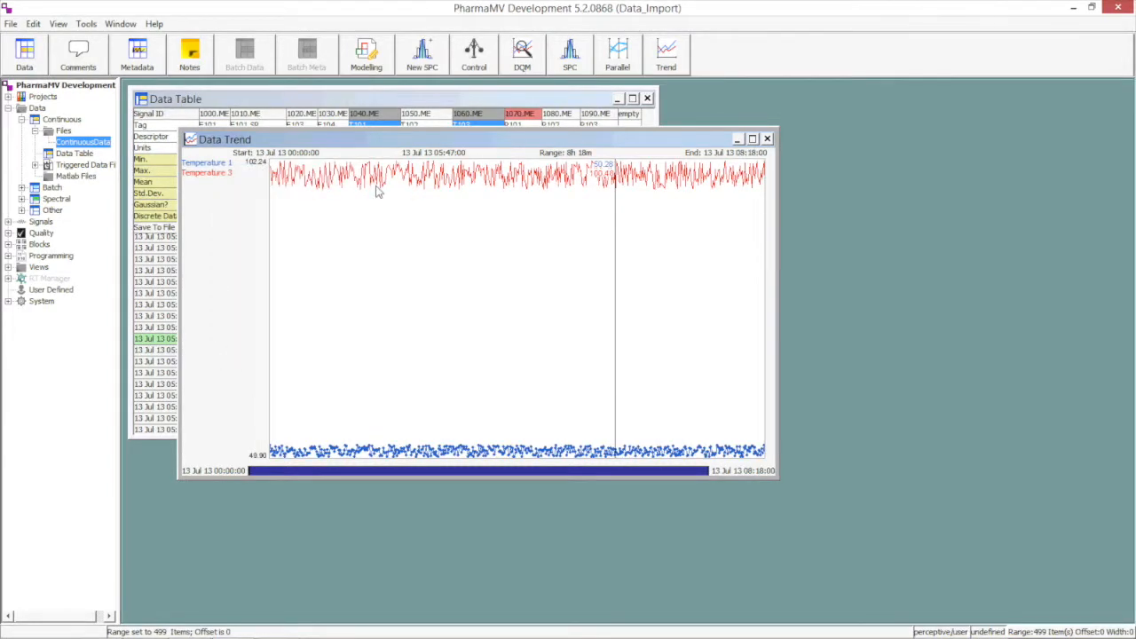
Add the Temperature 2 signal from the data table to the combined temperature plot and reposition the trend window.
{"action": "left_click_drag", "start_coordinate": [444, 142], "coordinate": [451, 181]}
{"action": "left_click", "coordinate": [423, 114]}
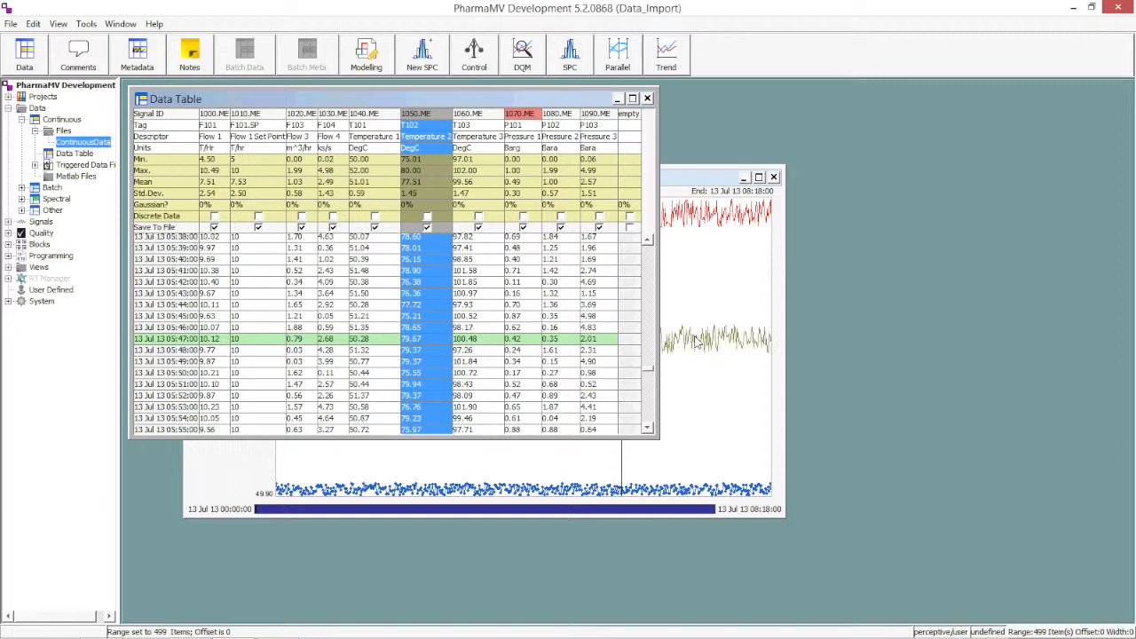
{"action": "left_click", "coordinate": [698, 180]}
{"action": "left_click_drag", "start_coordinate": [619, 180], "coordinate": [619, 164]}
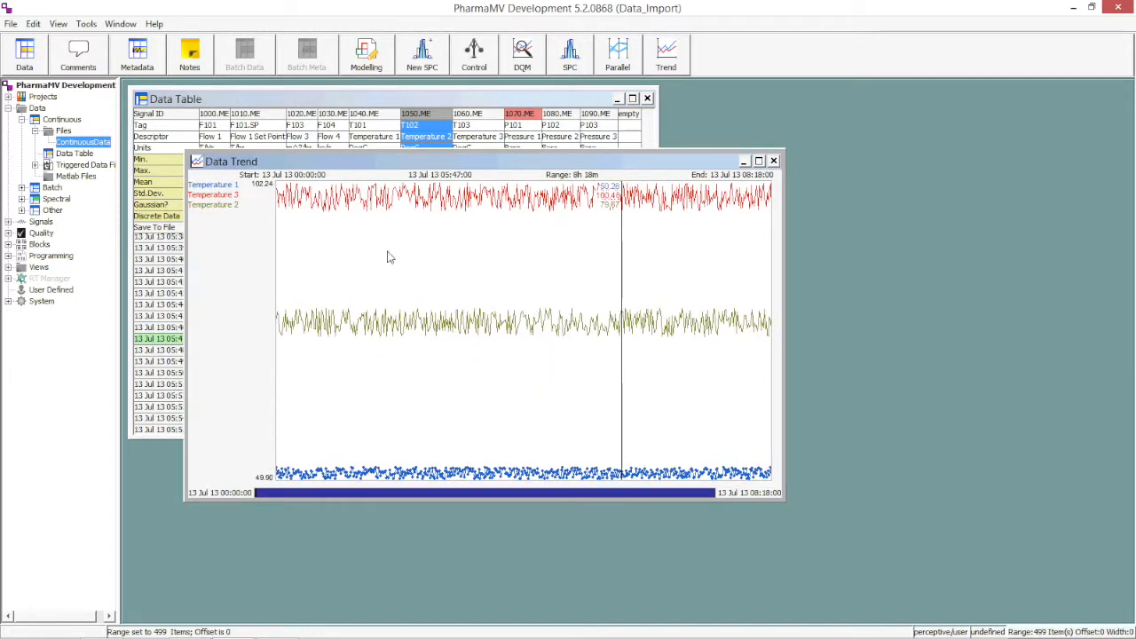
Move Temperature 2 to a new plot and remove Temperature 1 from the trend.
{"action": "right_click", "coordinate": [228, 207]}
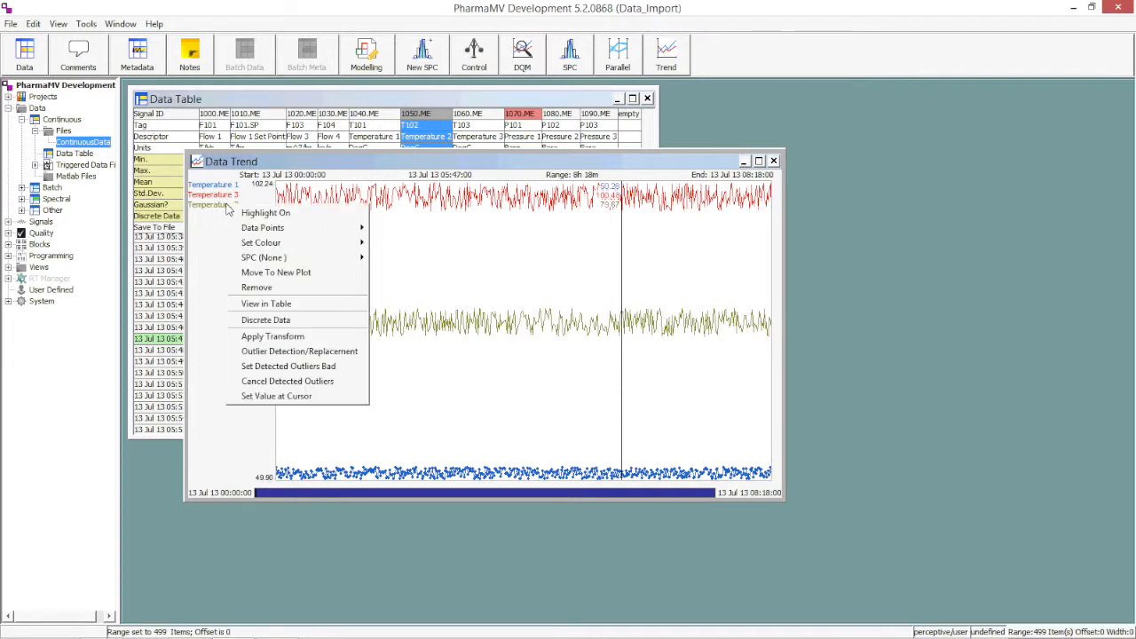
{"action": "left_click", "coordinate": [287, 274]}
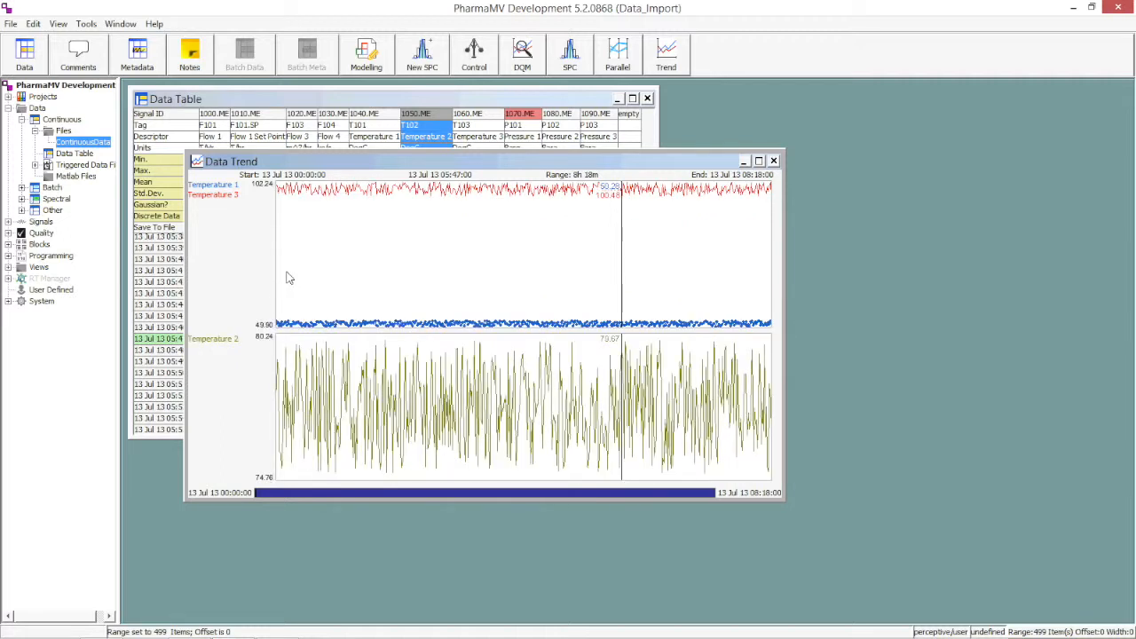
{"action": "right_click", "coordinate": [227, 185]}
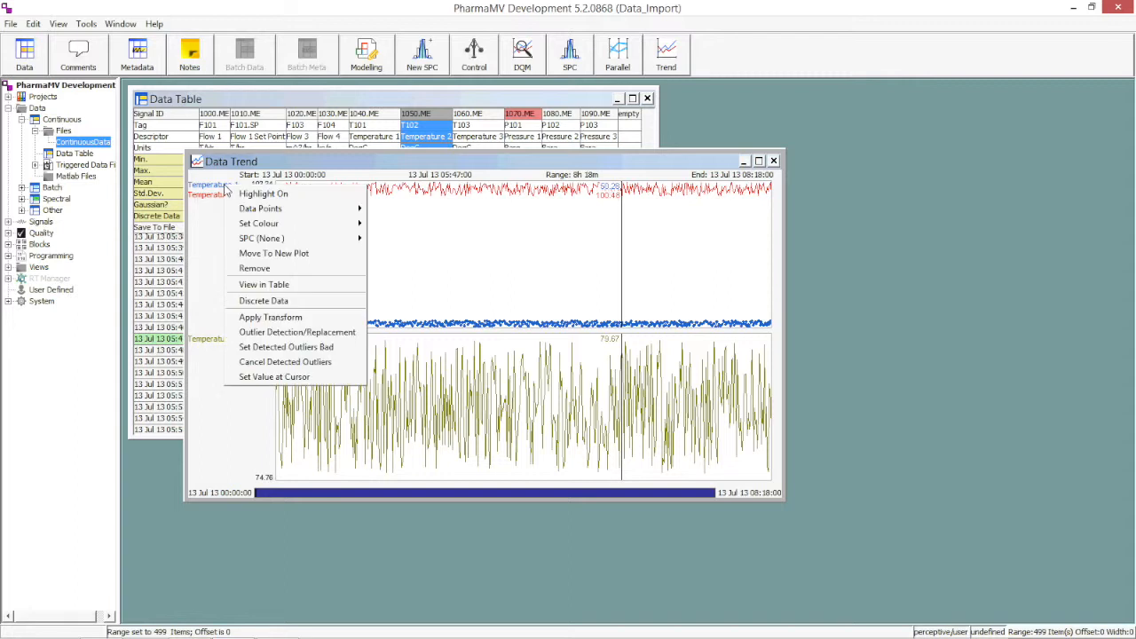
{"action": "left_click", "coordinate": [262, 269]}
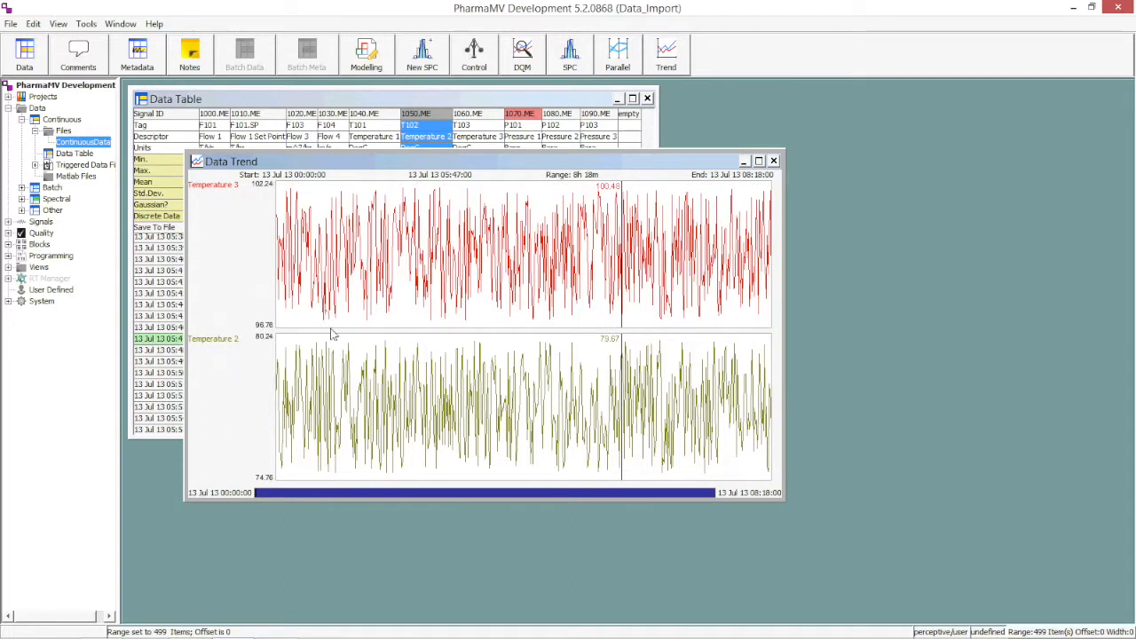
Move the Temperature 2 plot up above Temperature 3 and close the trend window.
{"action": "right_click", "coordinate": [334, 364]}
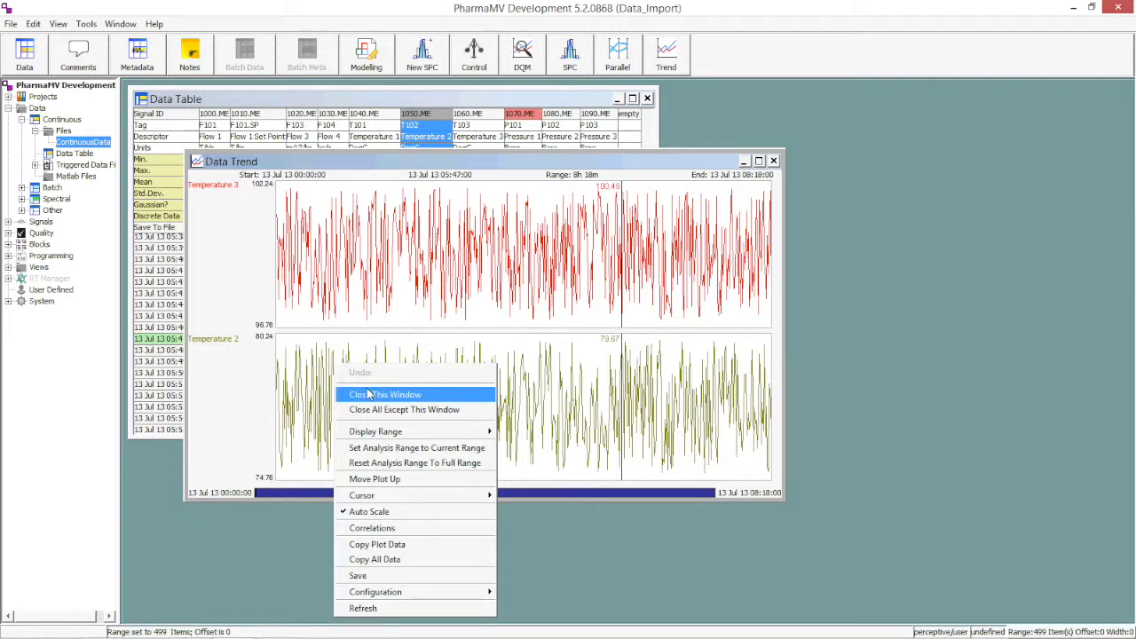
{"action": "left_click", "coordinate": [380, 480]}
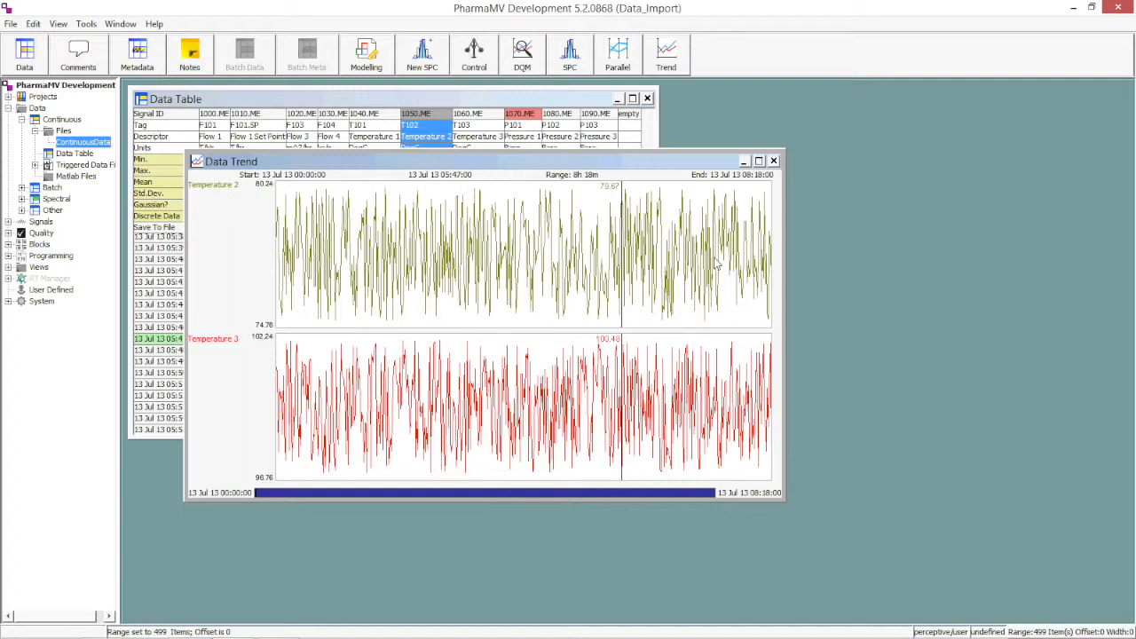
{"action": "left_click", "coordinate": [773, 161]}
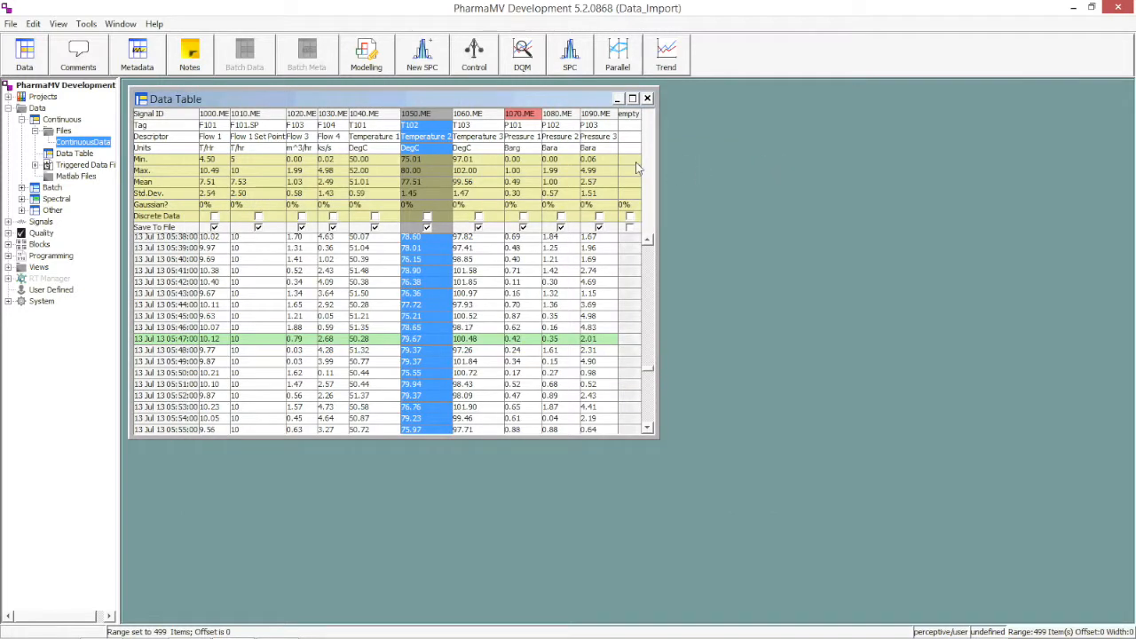
Examine the trend of the Pressure 1 signal (P101) for bad data sections and close it.
{"action": "left_click", "coordinate": [522, 127]}
{"action": "right_click", "coordinate": [518, 135]}
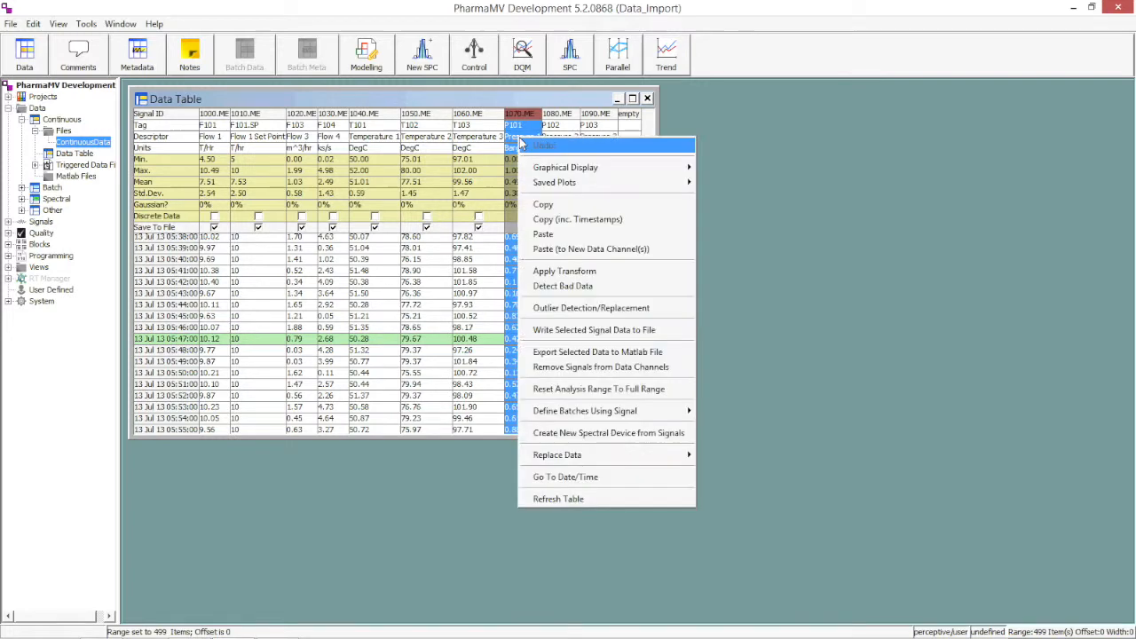
{"action": "mouse_move", "coordinate": [570, 166]}
{"action": "left_click", "coordinate": [719, 168]}
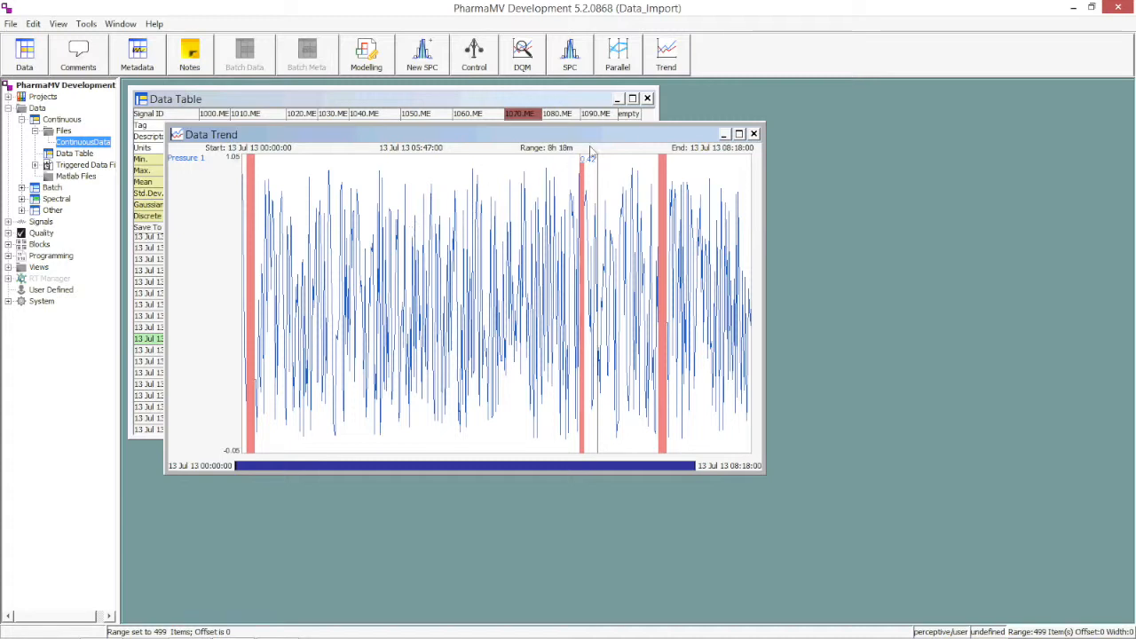
{"action": "left_click", "coordinate": [753, 133]}
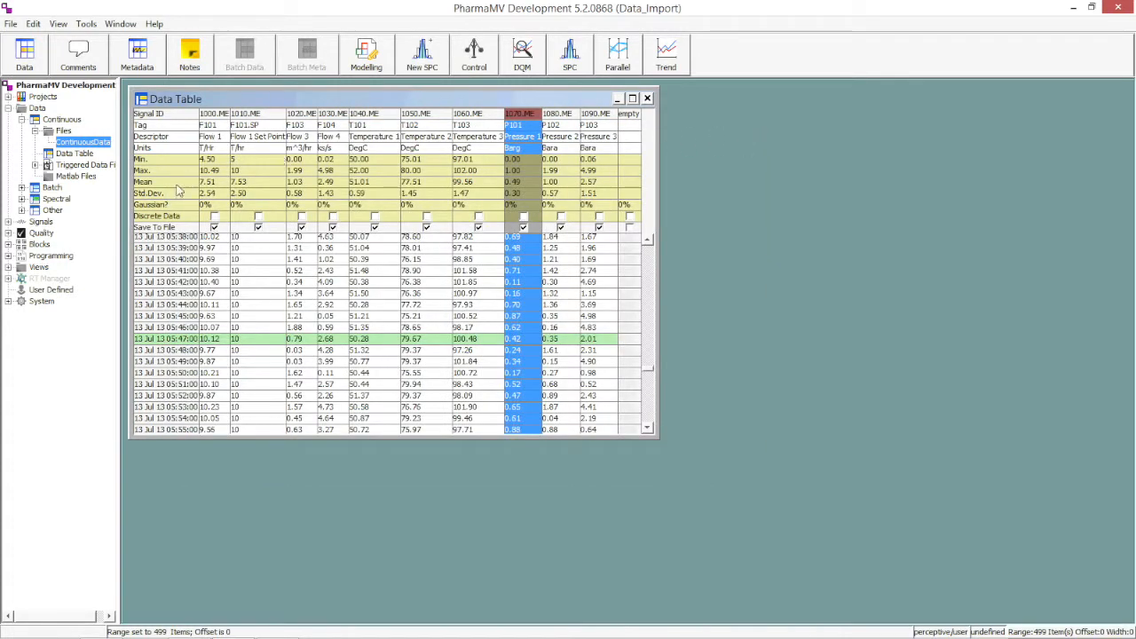
Widen the navigation tree, collapse Data, and expand Signals > Process Data > Measured .ME.
{"action": "left_click_drag", "start_coordinate": [124, 238], "coordinate": [215, 238]}
{"action": "left_click", "coordinate": [8, 107]}
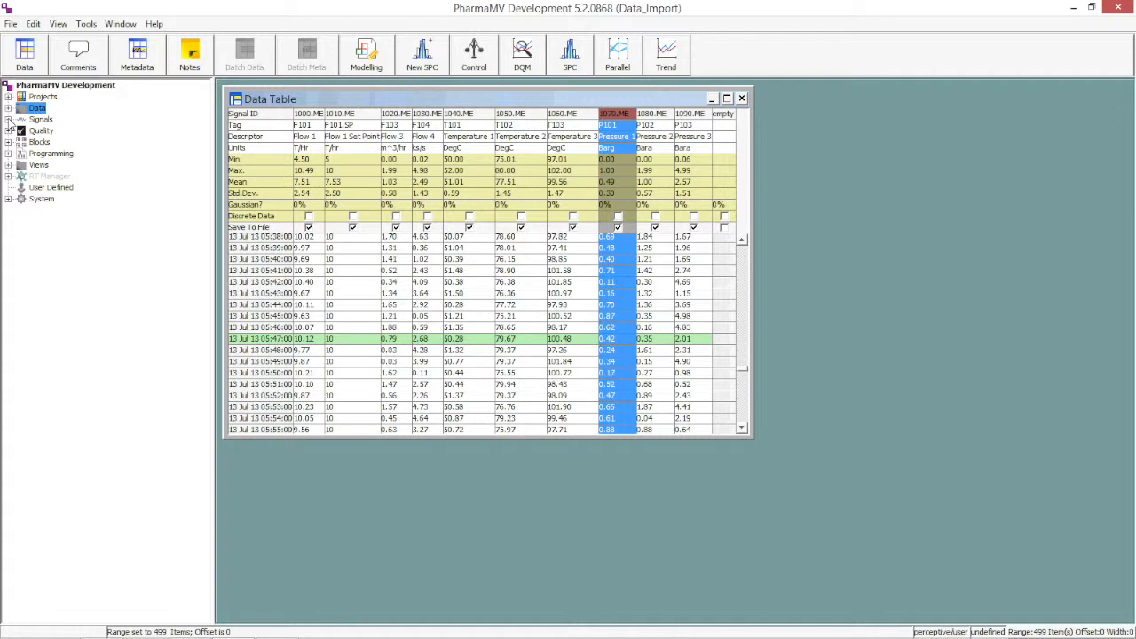
{"action": "left_click", "coordinate": [8, 119]}
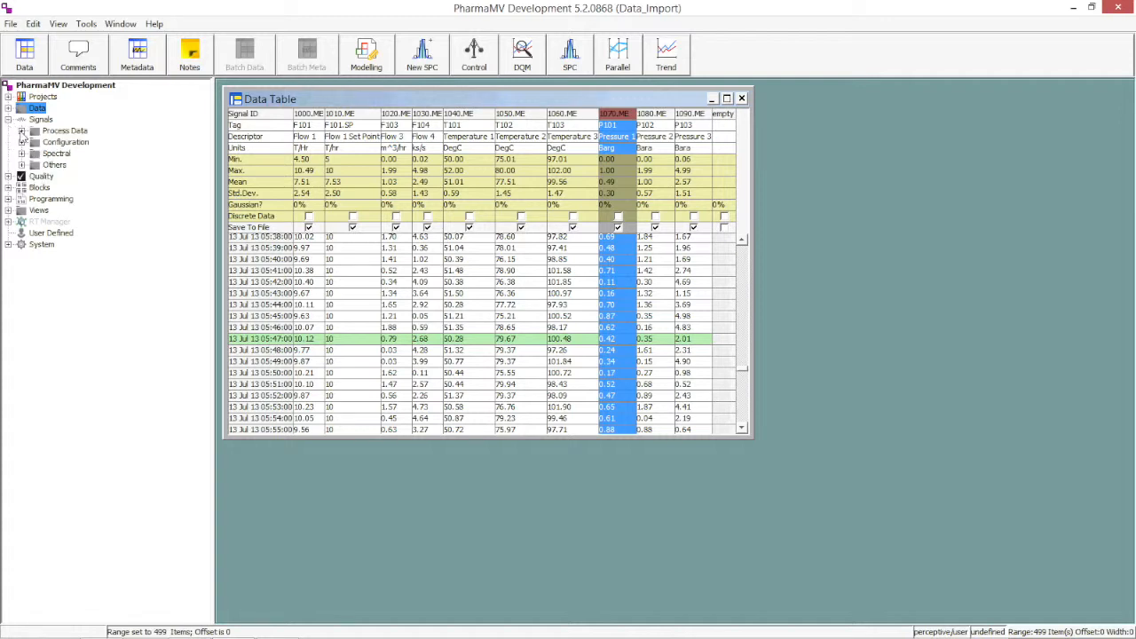
{"action": "left_click", "coordinate": [21, 131]}
{"action": "left_click", "coordinate": [35, 154]}
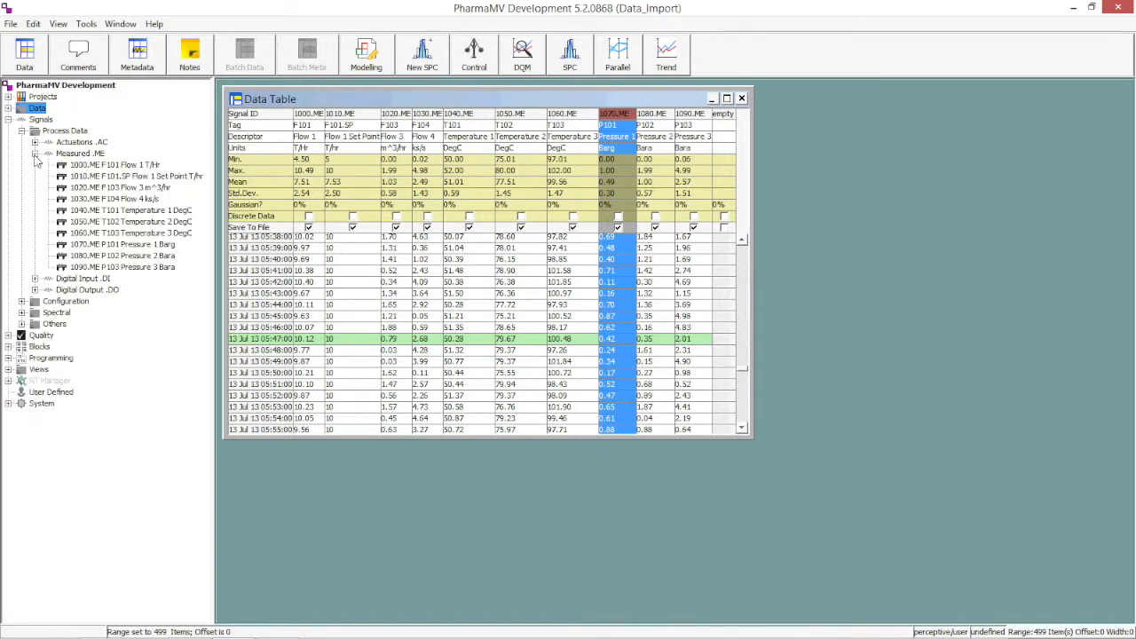
Open a trend of signal 1000.ME F101 Flow 1 and add 1010.ME F101.SP Flow 1 Set Point to the same plot.
{"action": "left_click", "coordinate": [95, 167]}
{"action": "right_click", "coordinate": [96, 167]}
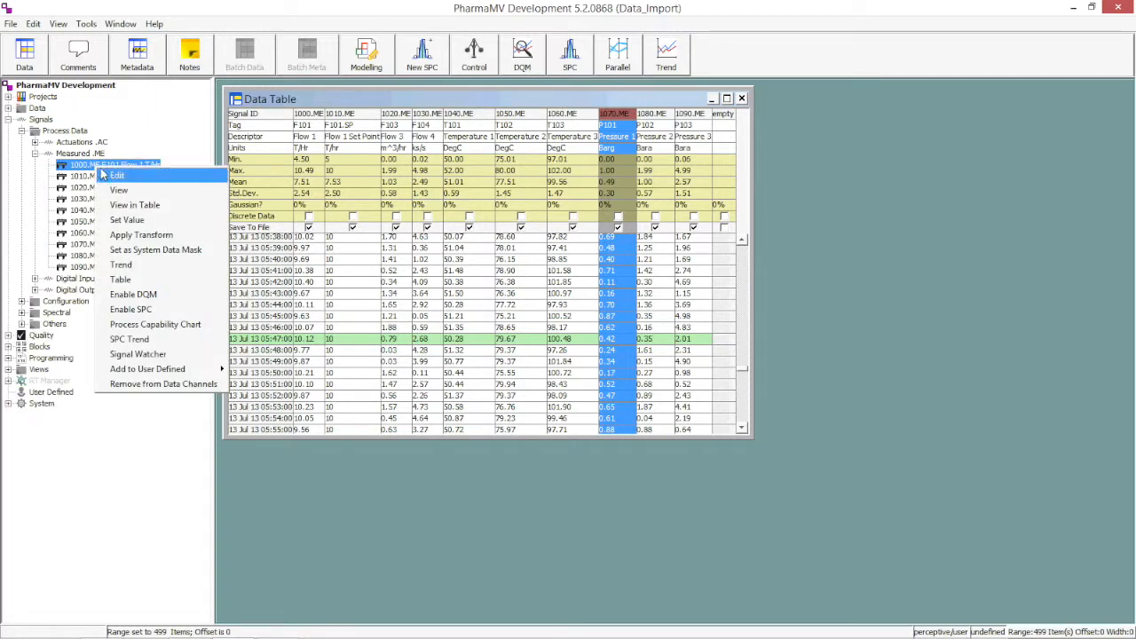
{"action": "left_click", "coordinate": [166, 270]}
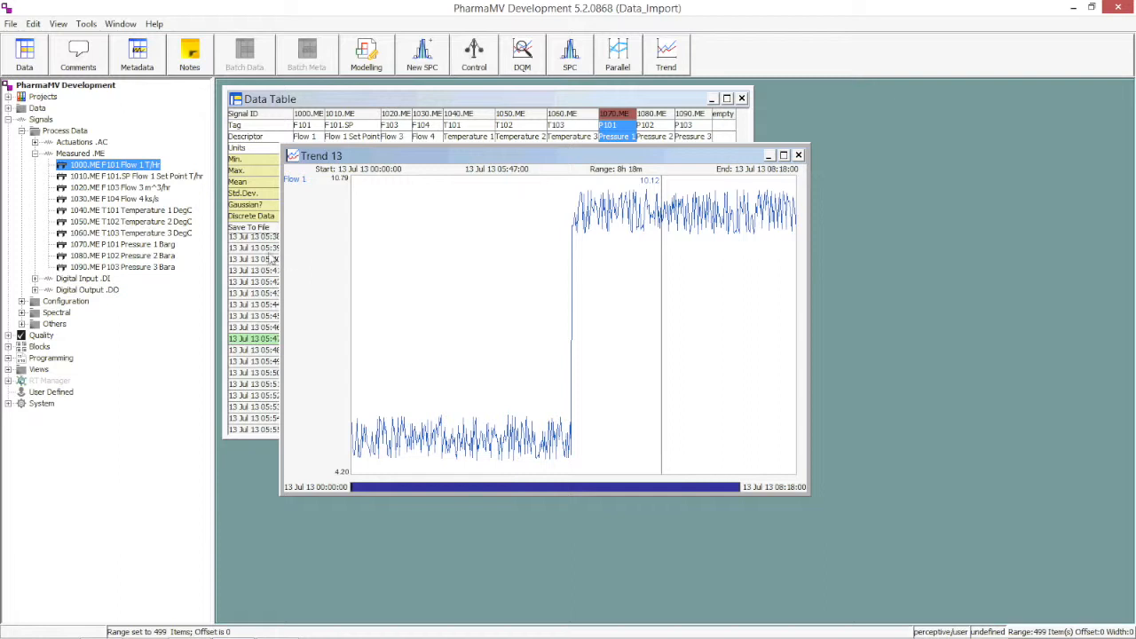
{"action": "left_click", "coordinate": [152, 179]}
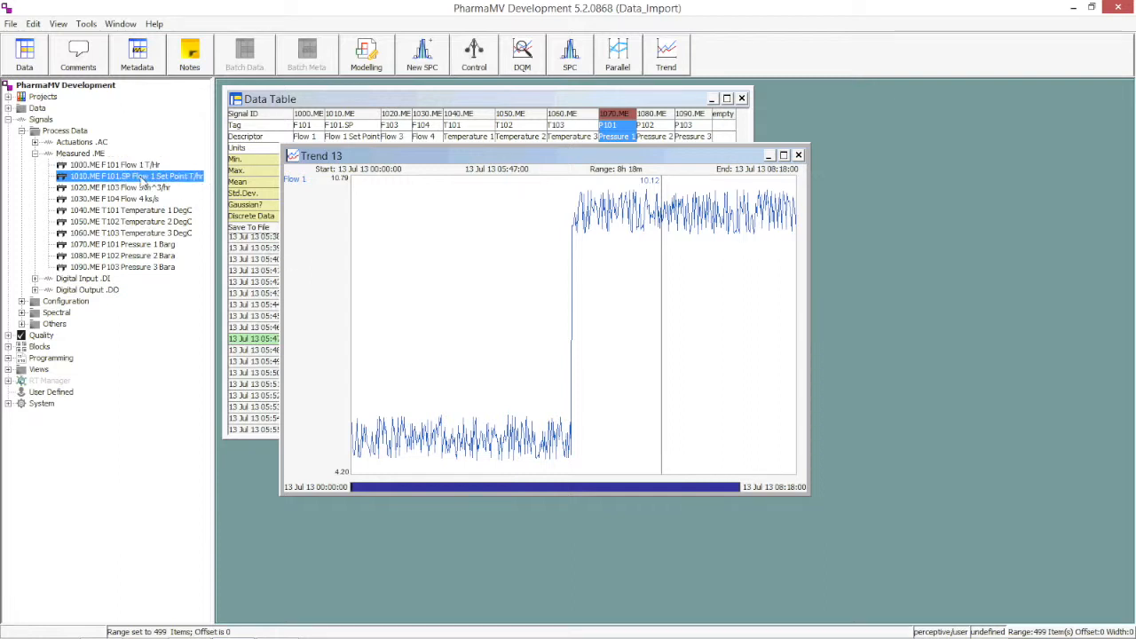
{"action": "left_click_drag", "start_coordinate": [142, 180], "coordinate": [516, 278]}
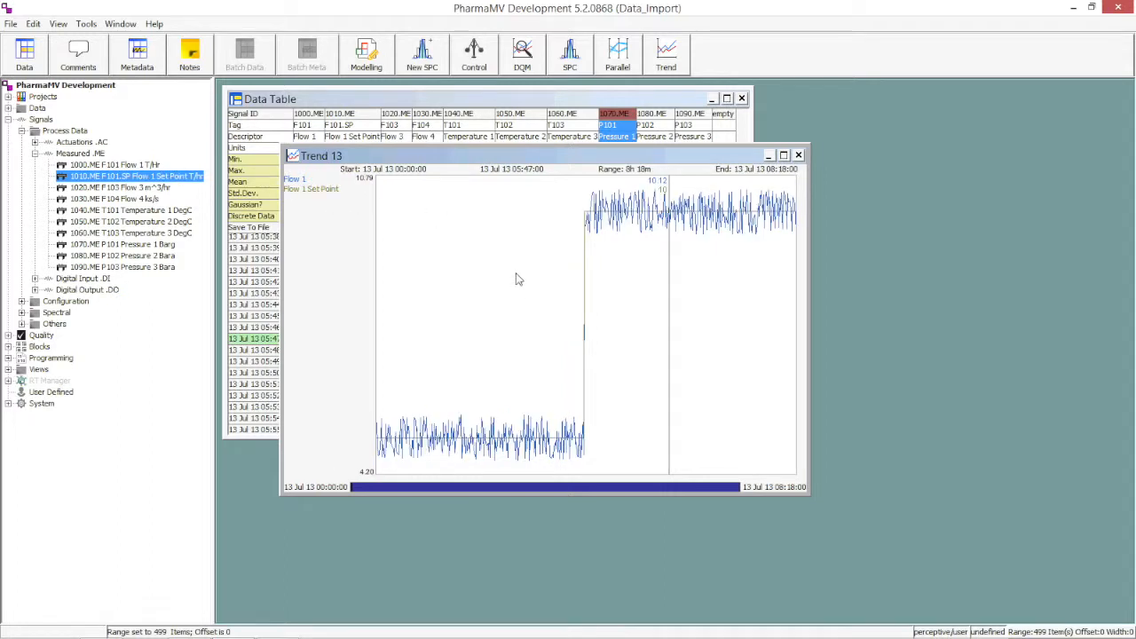
Set the Flow 1 Set Point line to Colour 18 and turn its highlight on.
{"action": "right_click", "coordinate": [313, 189]}
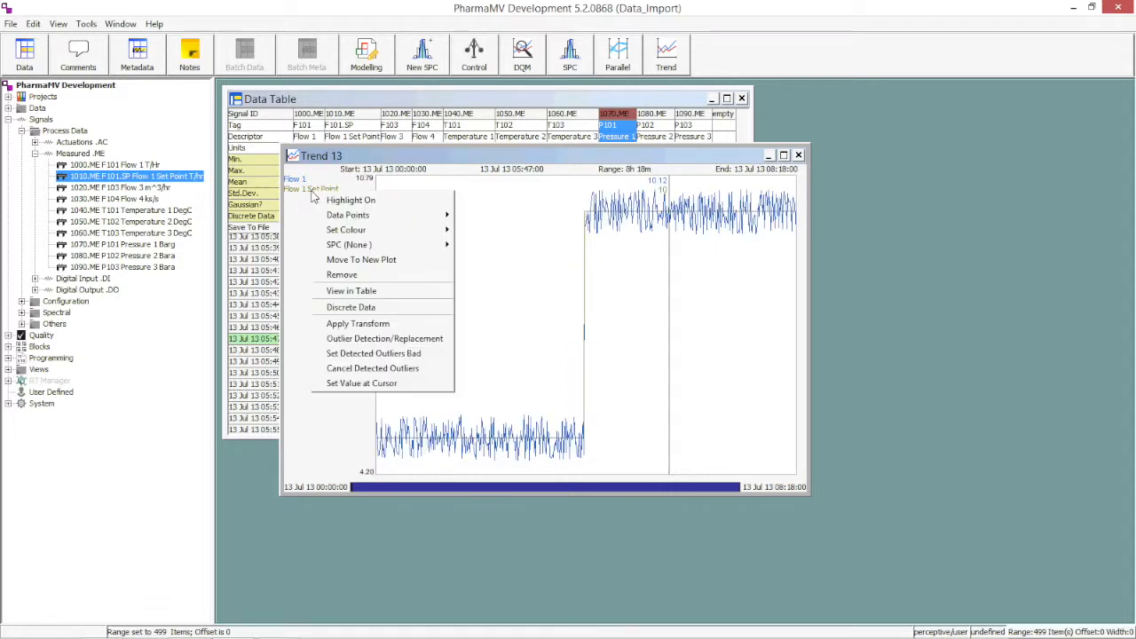
{"action": "mouse_move", "coordinate": [405, 230]}
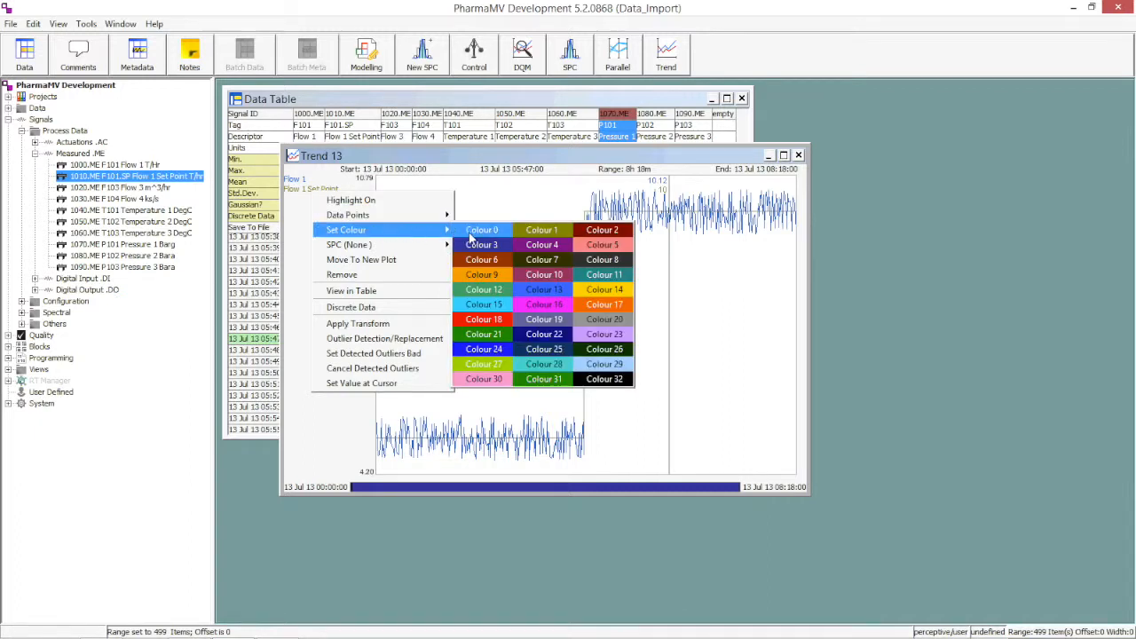
{"action": "left_click", "coordinate": [484, 326]}
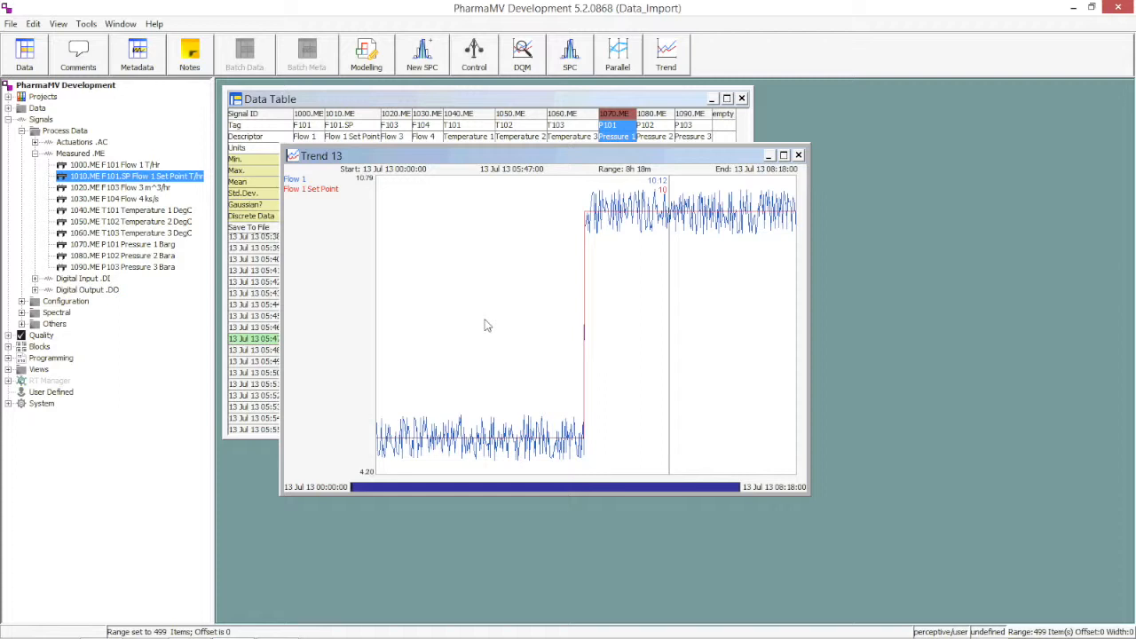
{"action": "right_click", "coordinate": [329, 189]}
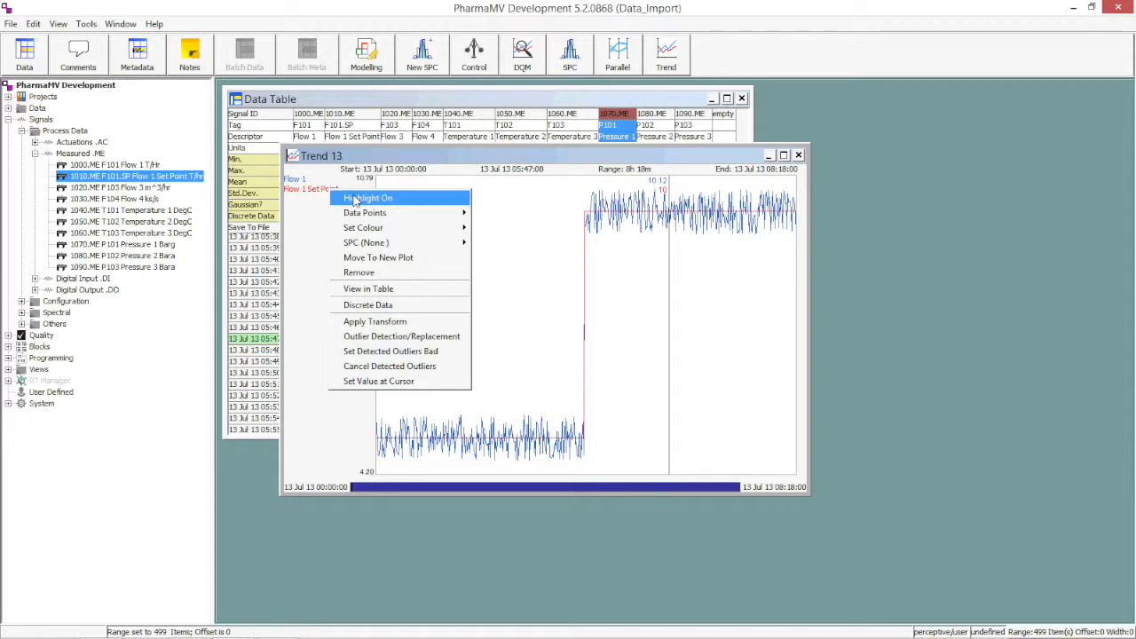
{"action": "left_click", "coordinate": [355, 199]}
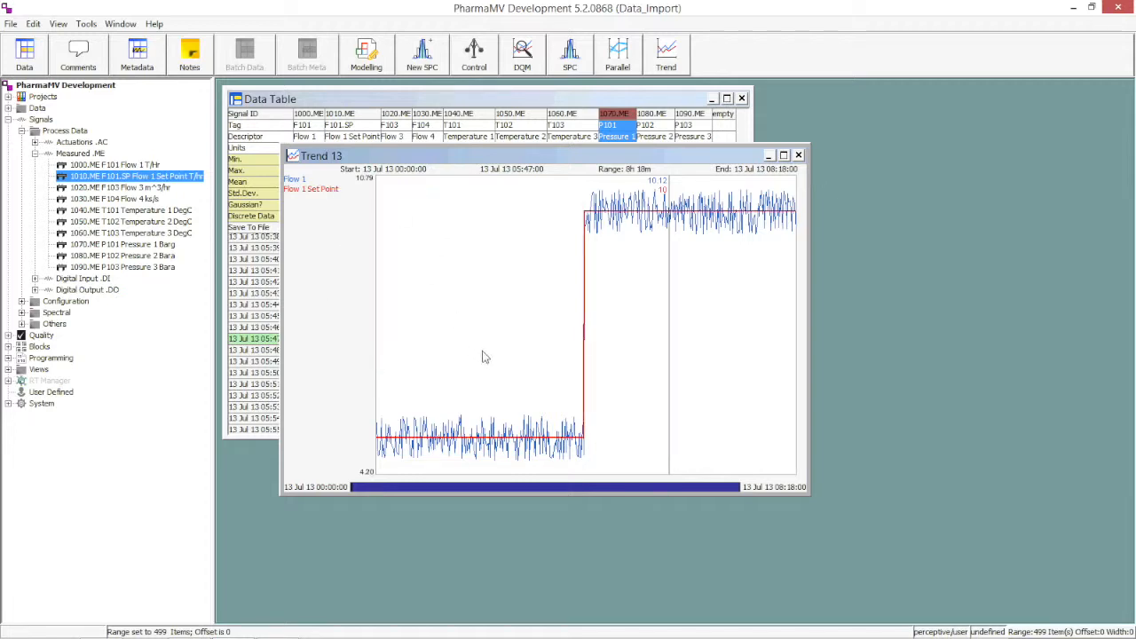
Zoom the Flow 1 trend in on the four hours from 13 Jul 13 00:00:00 to 04:00:00.
{"action": "left_click_drag", "start_coordinate": [578, 390], "coordinate": [363, 399]}
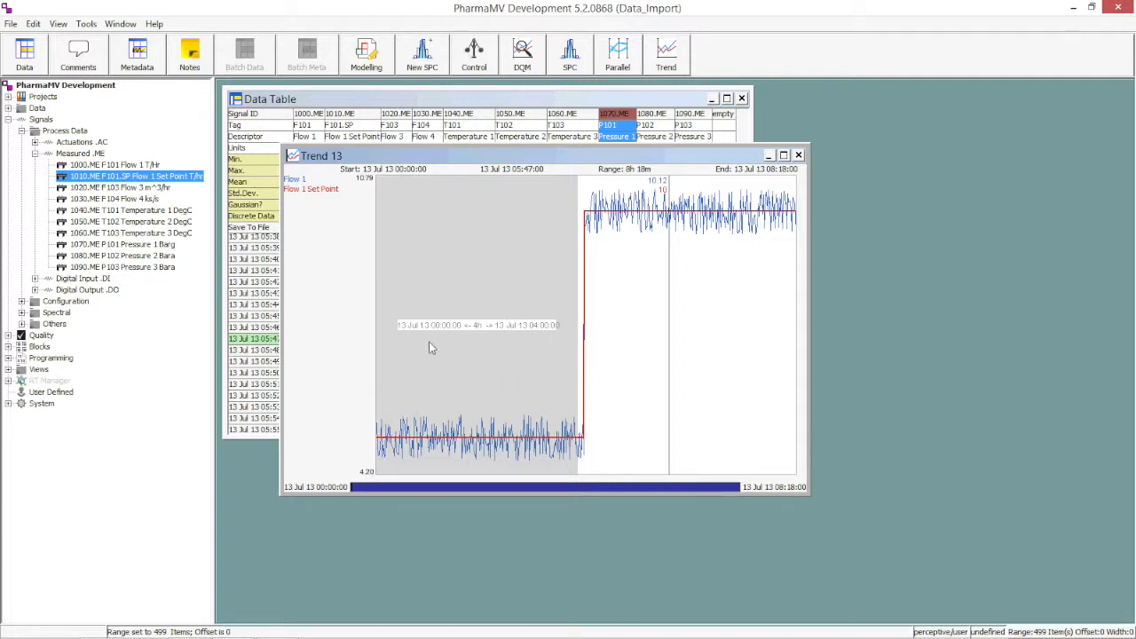
{"action": "right_click", "coordinate": [479, 351]}
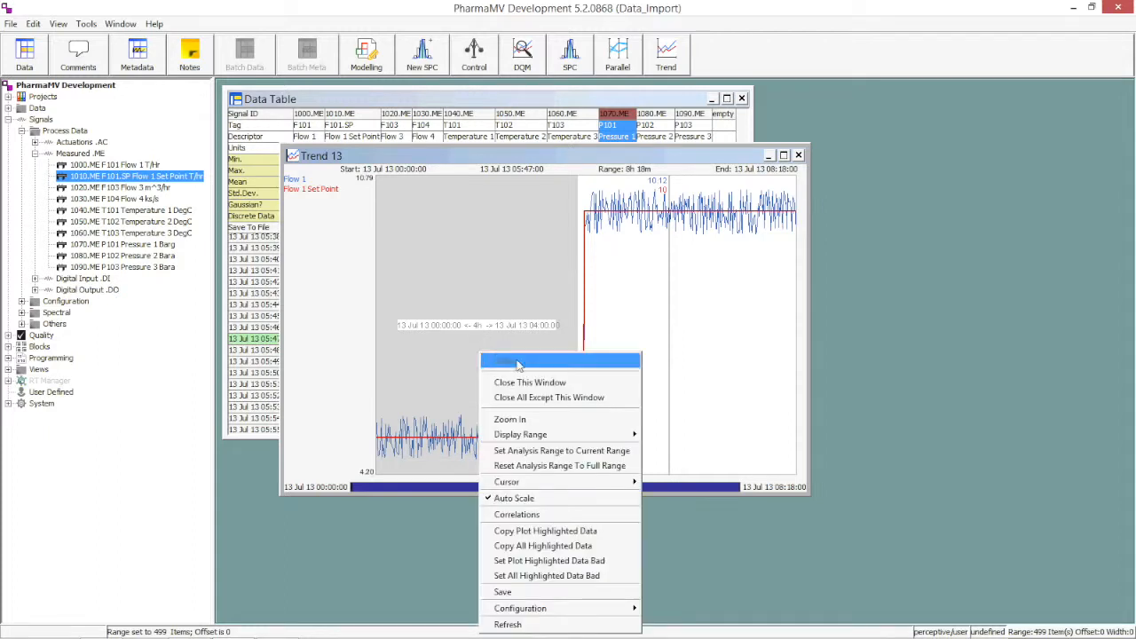
{"action": "left_click", "coordinate": [550, 425]}
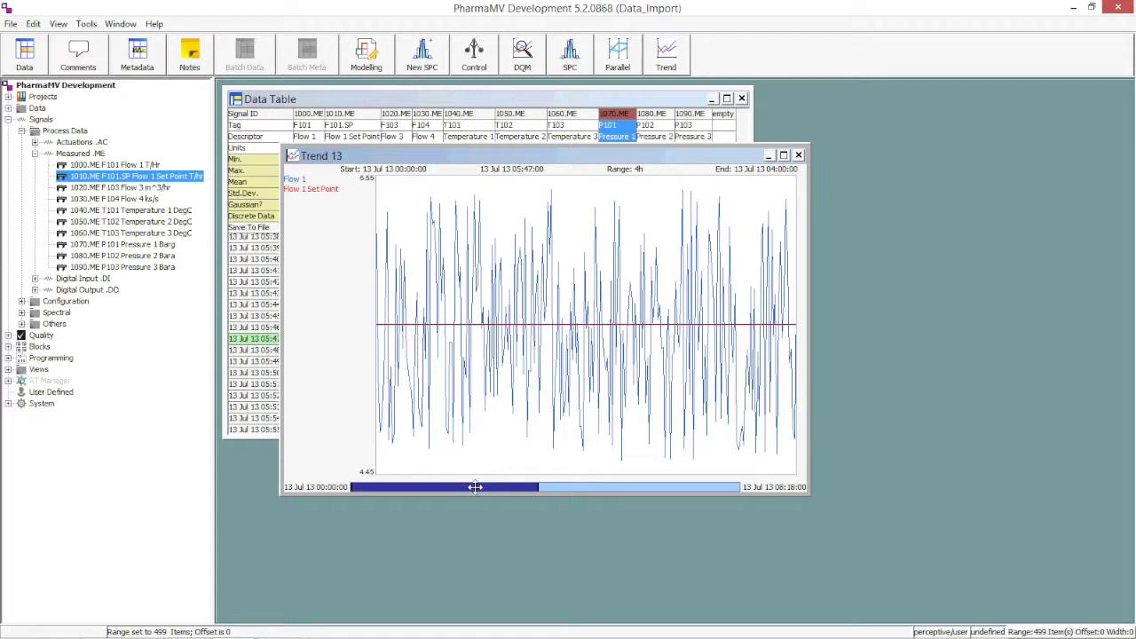
Narrow the trend's displayed range to 54 minutes and shift it to cover 04:08:00 to 05:02:00.
{"action": "left_click_drag", "start_coordinate": [475, 486], "coordinate": [571, 487]}
{"action": "left_click_drag", "start_coordinate": [468, 486], "coordinate": [528, 487]}
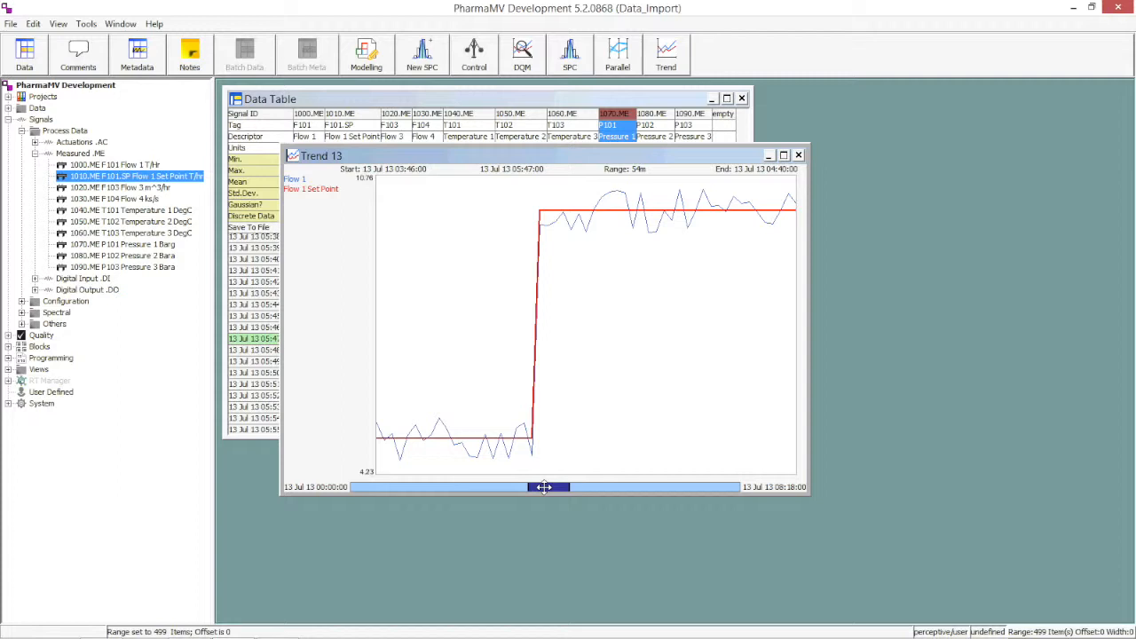
{"action": "left_click_drag", "start_coordinate": [543, 486], "coordinate": [560, 486]}
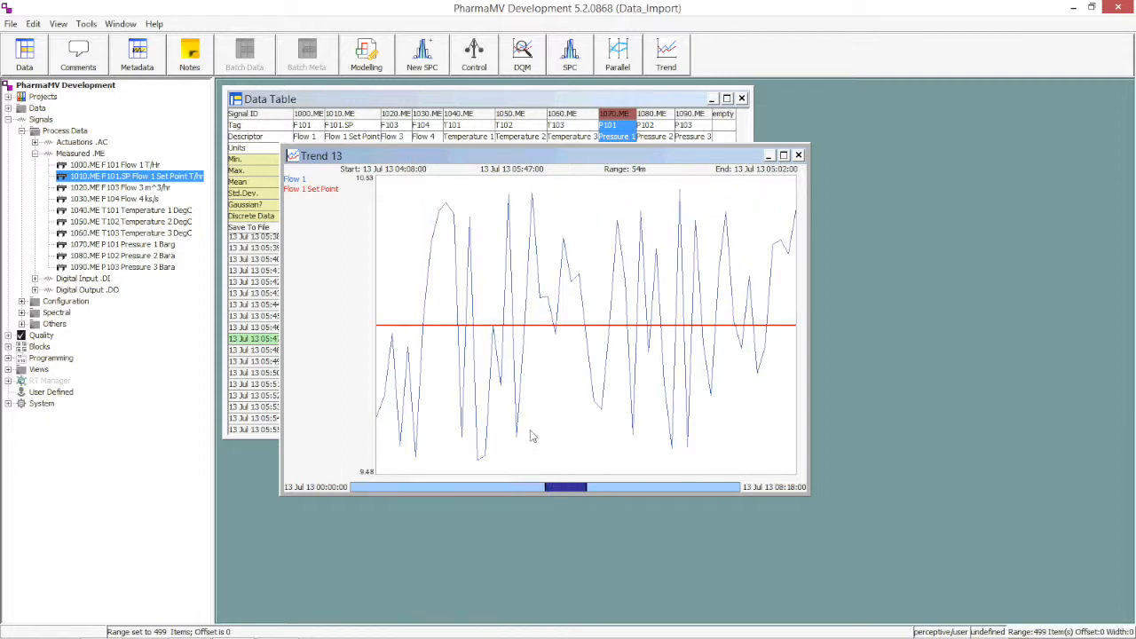
In the plot's axes options, set a fixed minimum of 0 for both Flow 1 and Flow 1 Set Point.
{"action": "right_click", "coordinate": [434, 339]}
{"action": "mouse_move", "coordinate": [532, 546]}
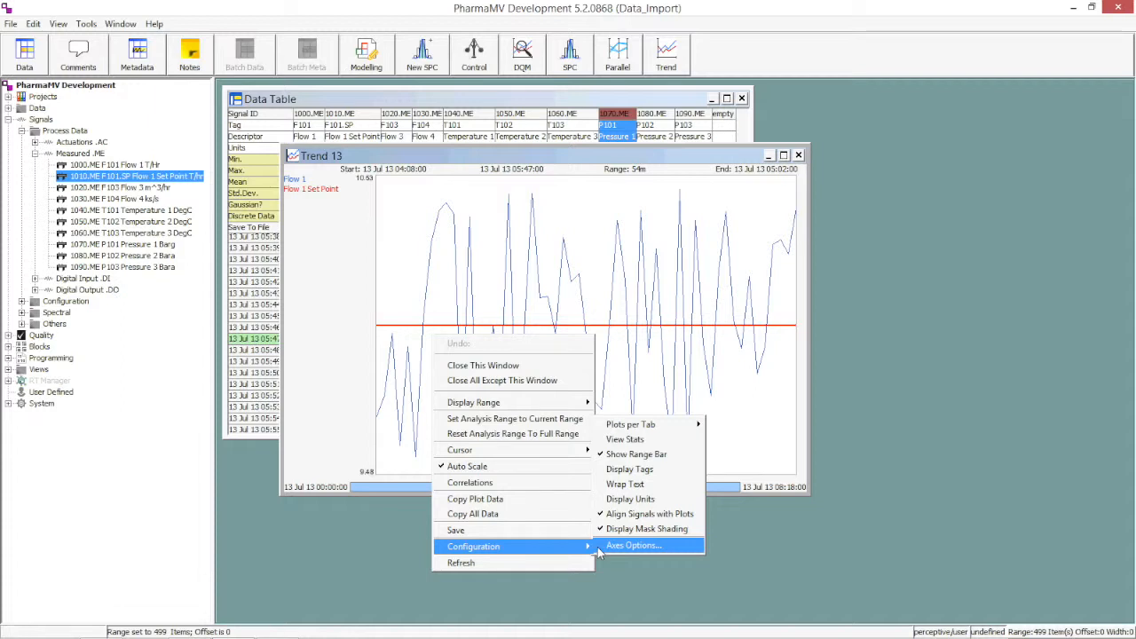
{"action": "left_click", "coordinate": [598, 546]}
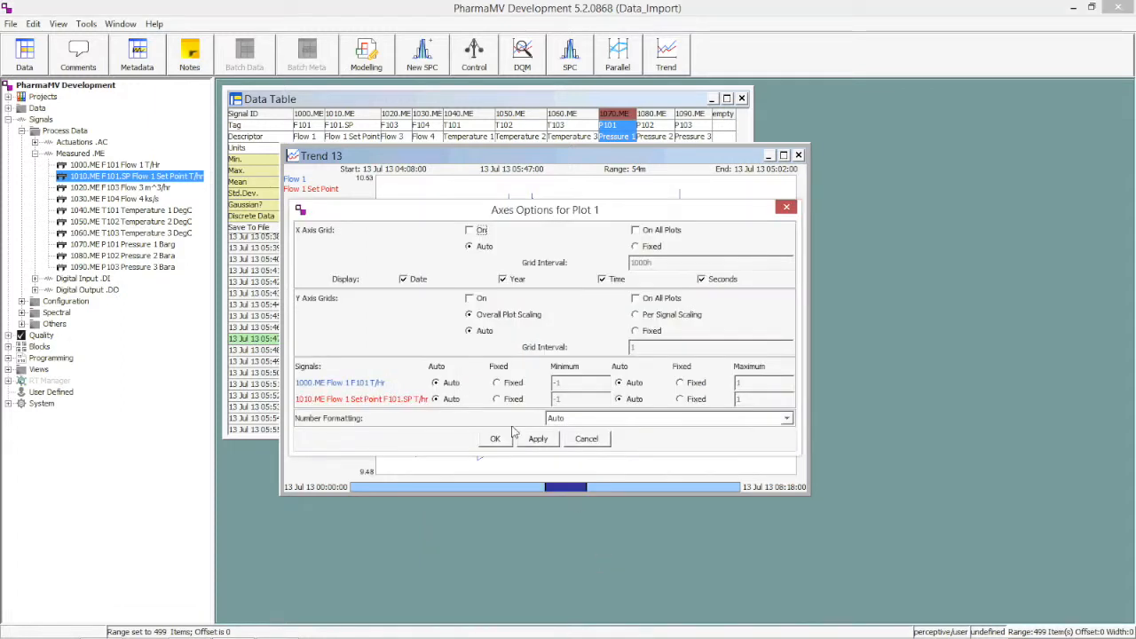
{"action": "left_click", "coordinate": [499, 383]}
{"action": "left_click", "coordinate": [504, 399]}
{"action": "left_click_drag", "start_coordinate": [565, 383], "coordinate": [547, 402]}
{"action": "type", "text": "00"}
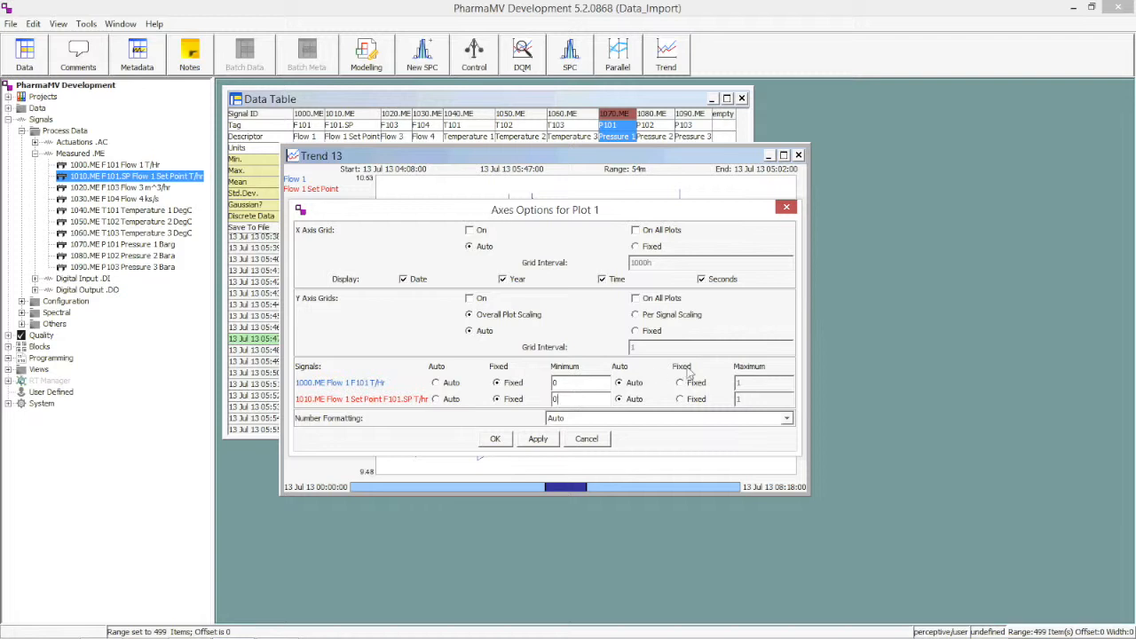
Set a fixed maximum of 15 for both flow signals and apply the axes options.
{"action": "left_click", "coordinate": [681, 382]}
{"action": "left_click", "coordinate": [682, 398]}
{"action": "left_click_drag", "start_coordinate": [742, 384], "coordinate": [735, 401]}
{"action": "type", "text": "1515"}
{"action": "left_click", "coordinate": [538, 439]}
{"action": "left_click", "coordinate": [495, 438]}
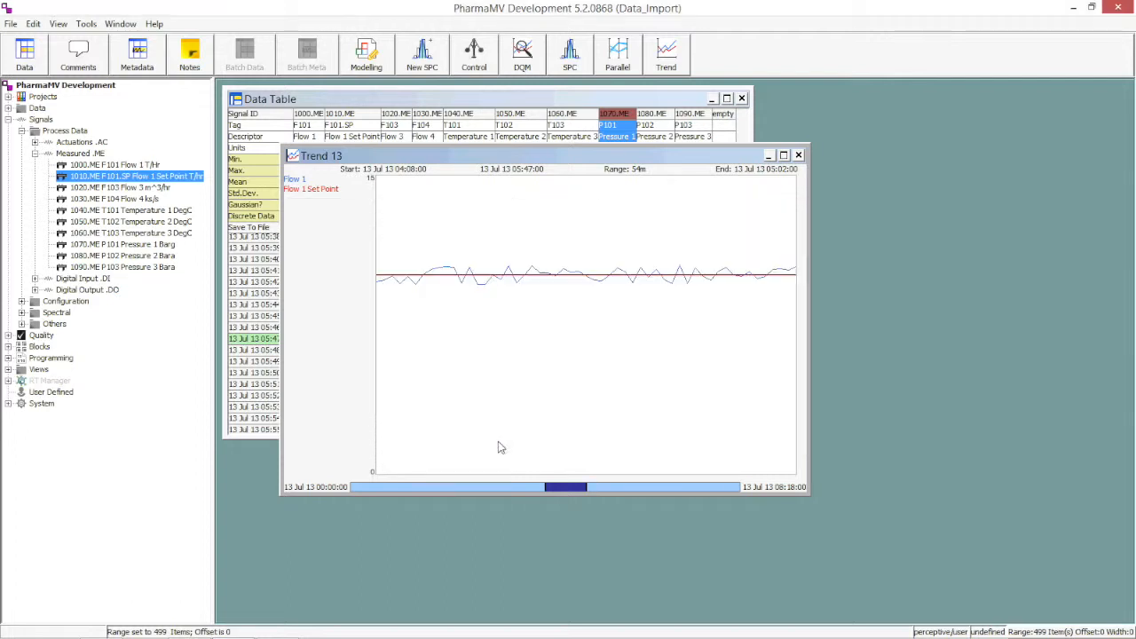
Extend the trend back to the full 8h 18m range and save the plot as Test Trend 1.
{"action": "left_click_drag", "start_coordinate": [586, 488], "coordinate": [751, 499]}
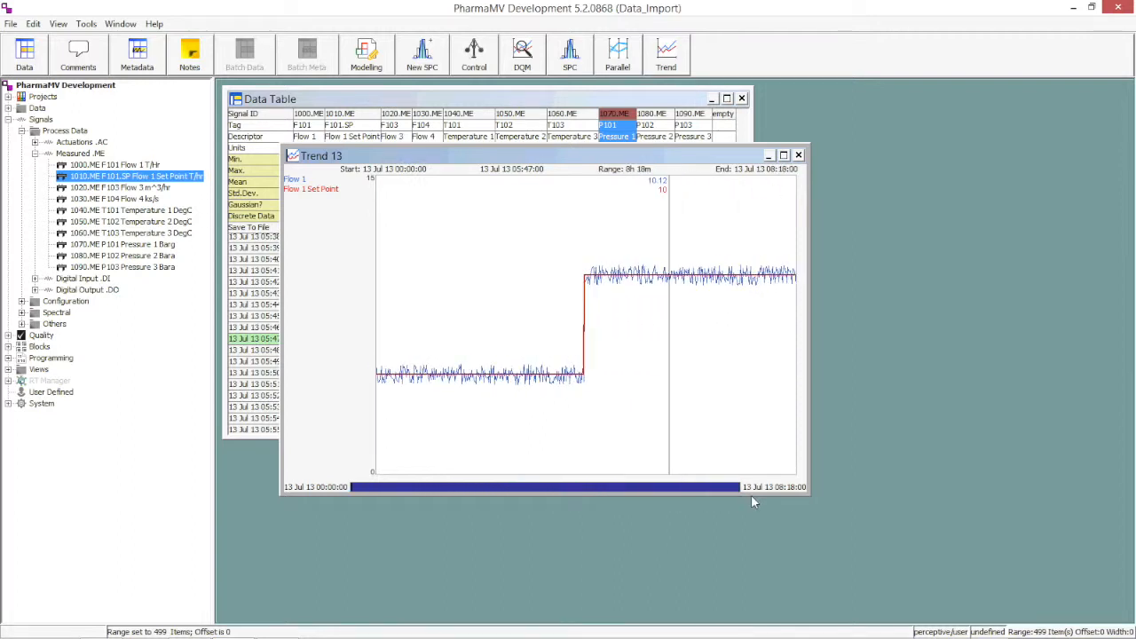
{"action": "right_click", "coordinate": [439, 263]}
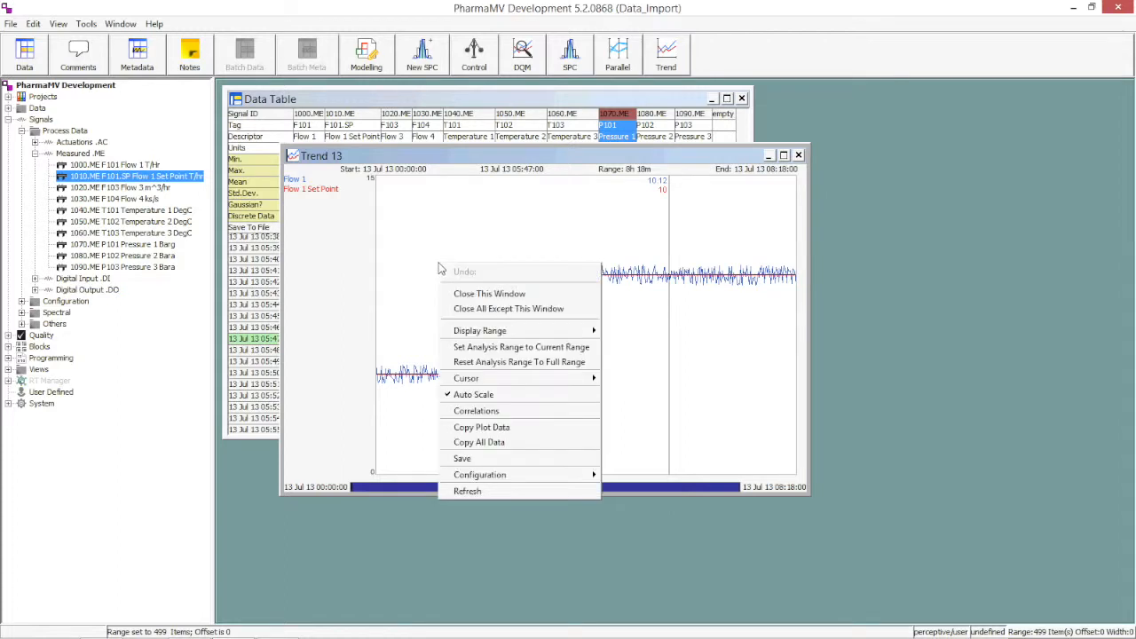
{"action": "left_click", "coordinate": [476, 458]}
{"action": "type", "text": "Test Trend 1"}
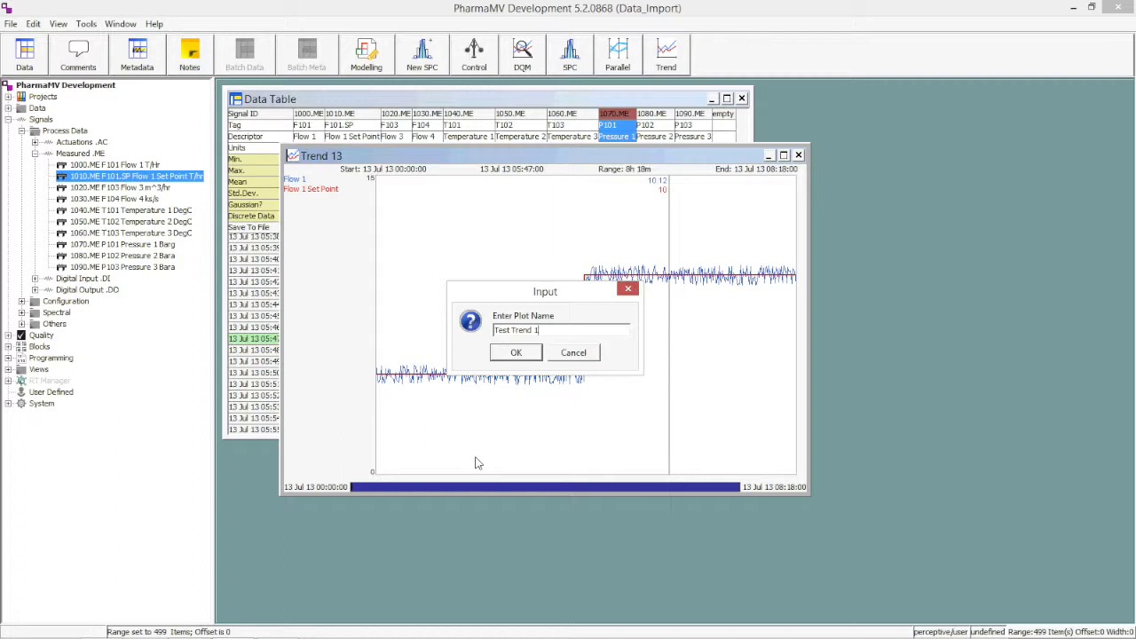
{"action": "left_click", "coordinate": [510, 352]}
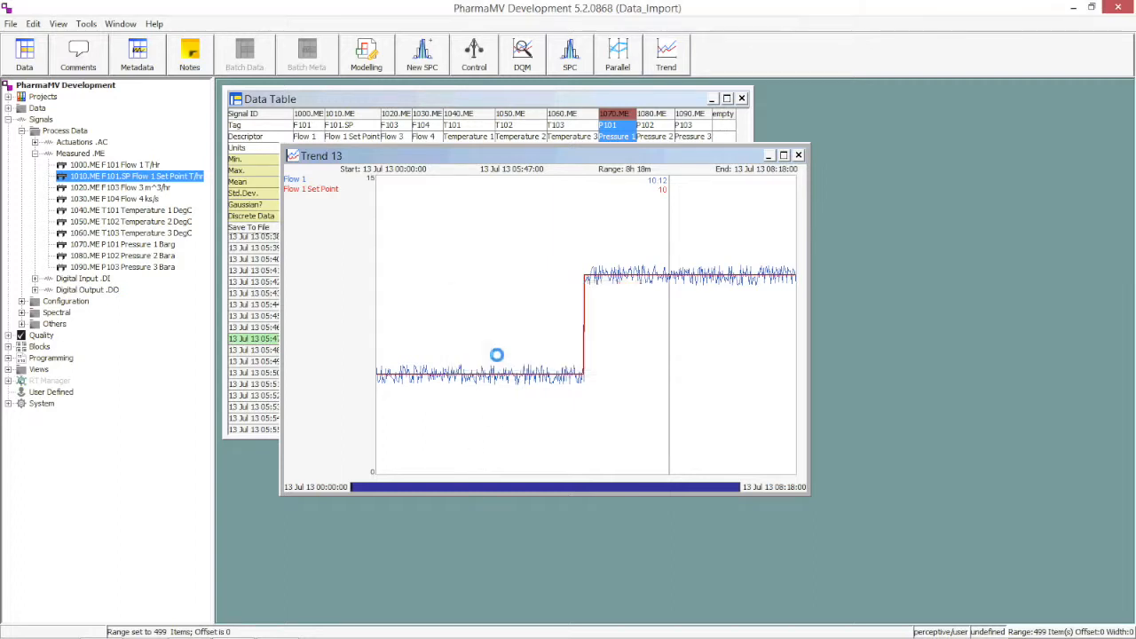
Close the plot, collapse Signals, and reopen the saved Test_Trend_1 from Views > Continuous > Trends.
{"action": "left_click", "coordinate": [798, 156]}
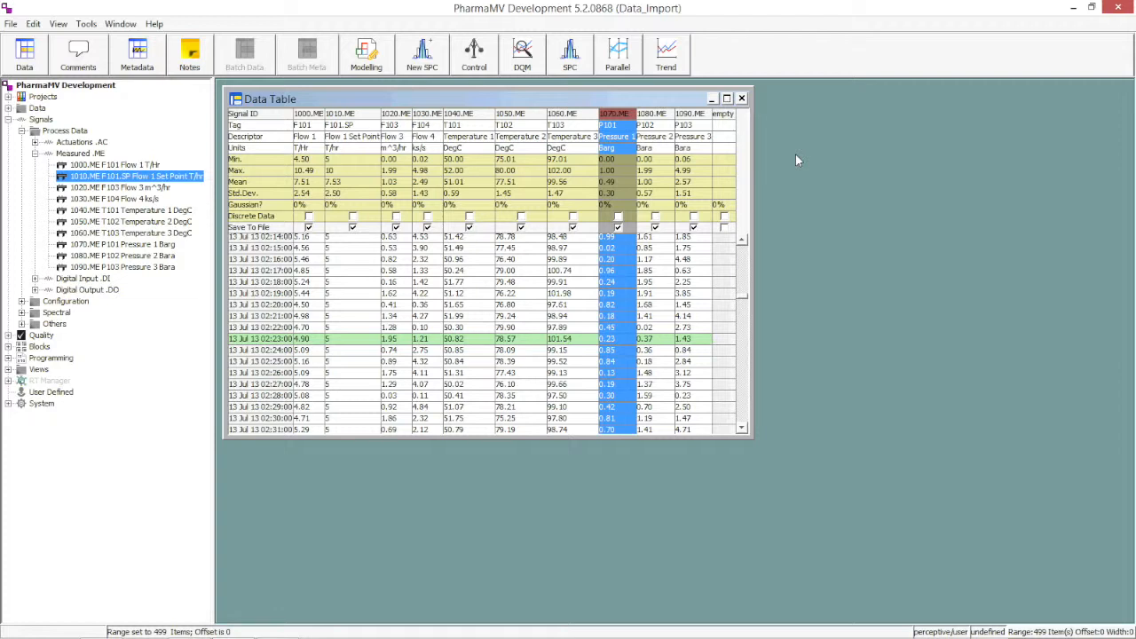
{"action": "left_click", "coordinate": [8, 119]}
{"action": "left_click", "coordinate": [8, 165]}
{"action": "left_click", "coordinate": [22, 176]}
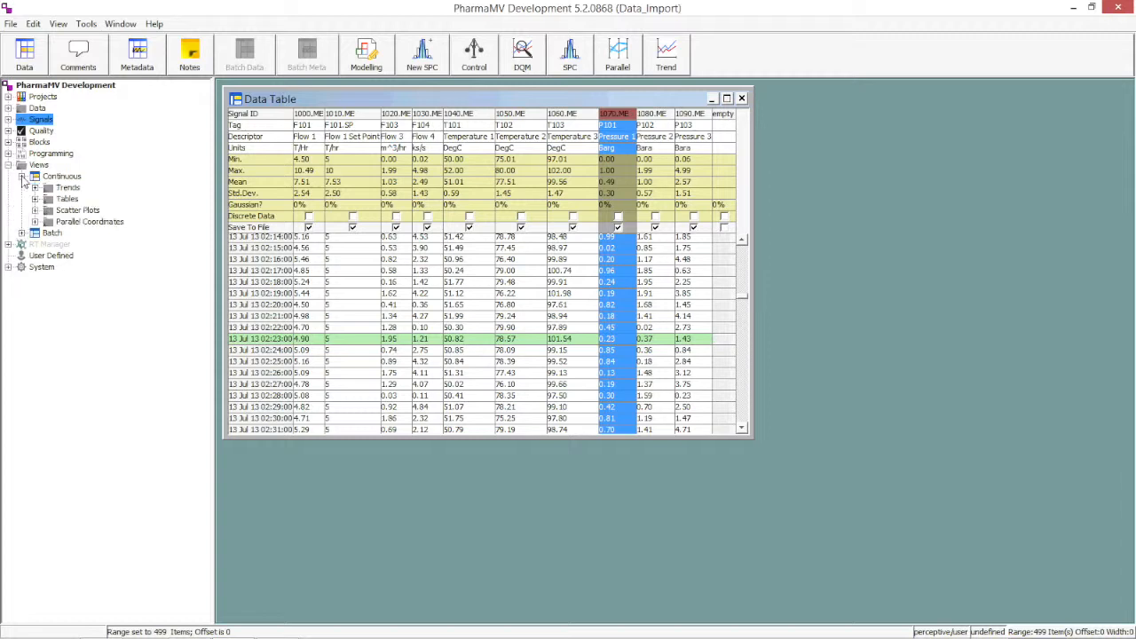
{"action": "left_click", "coordinate": [34, 187]}
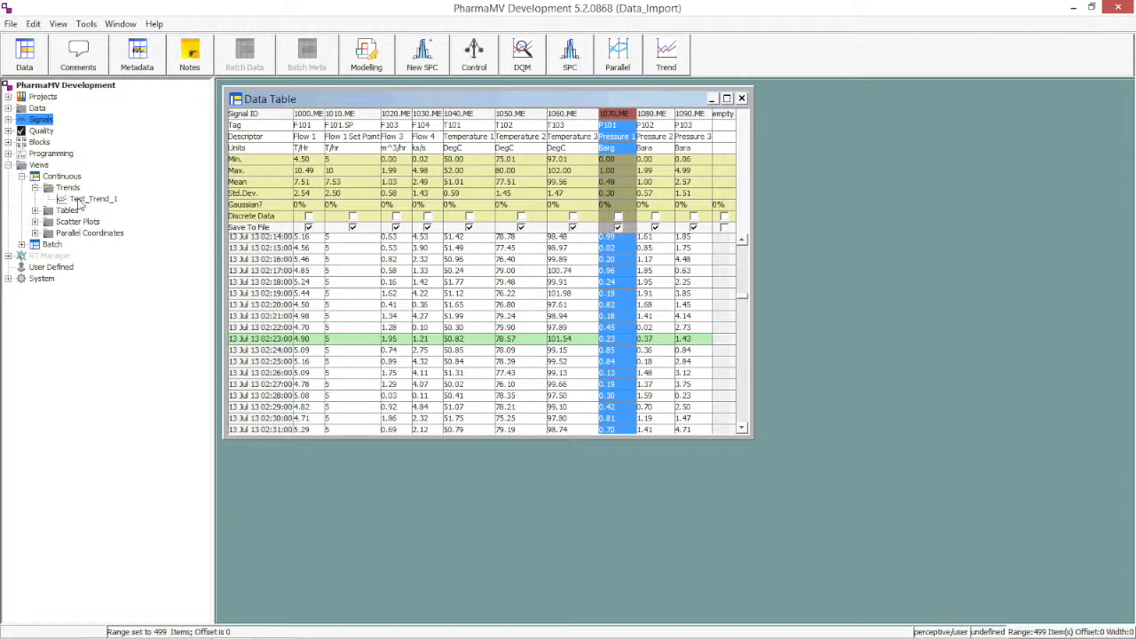
{"action": "double_click", "coordinate": [82, 199]}
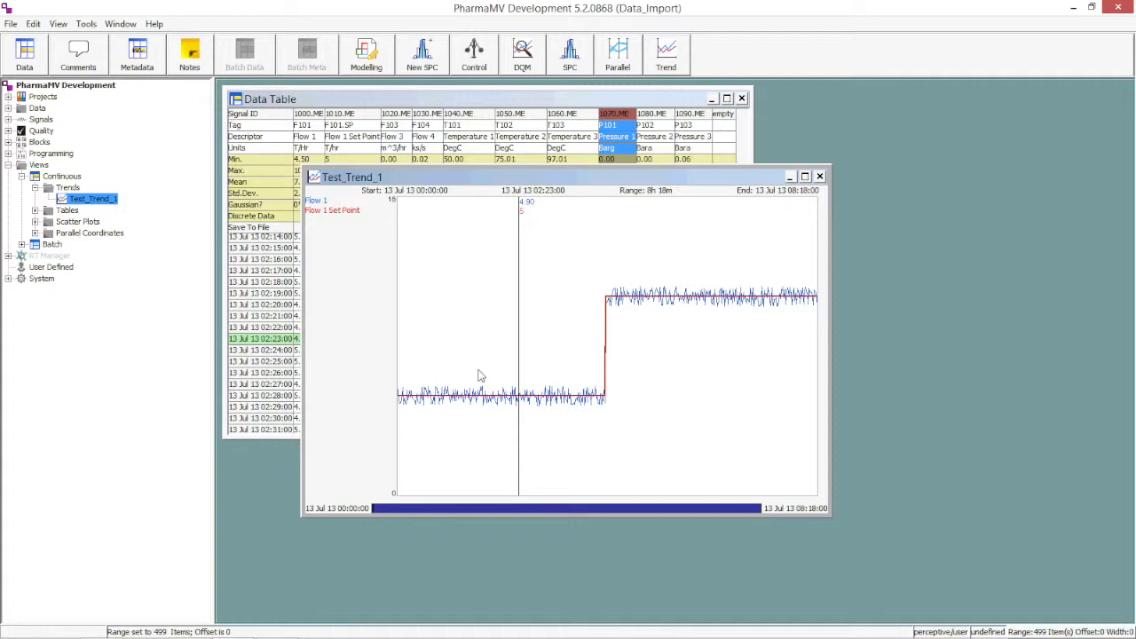
Close the reopened Test_Trend_1 plot and the Data Table.
{"action": "left_click_drag", "start_coordinate": [761, 508], "coordinate": [779, 533]}
{"action": "left_click", "coordinate": [819, 176]}
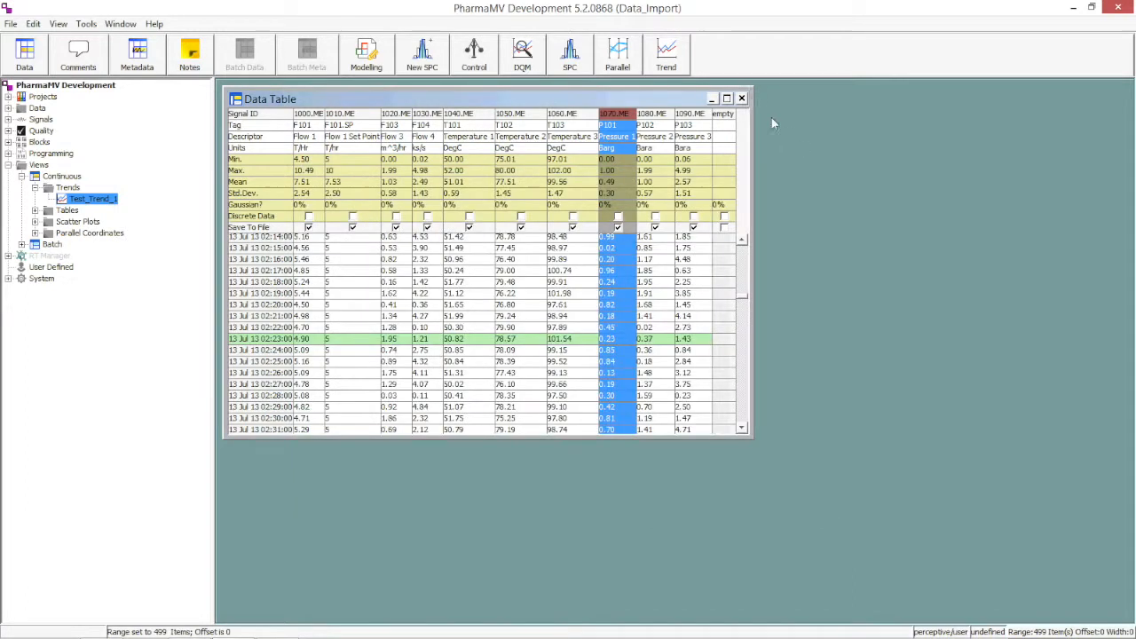
{"action": "left_click", "coordinate": [741, 98]}
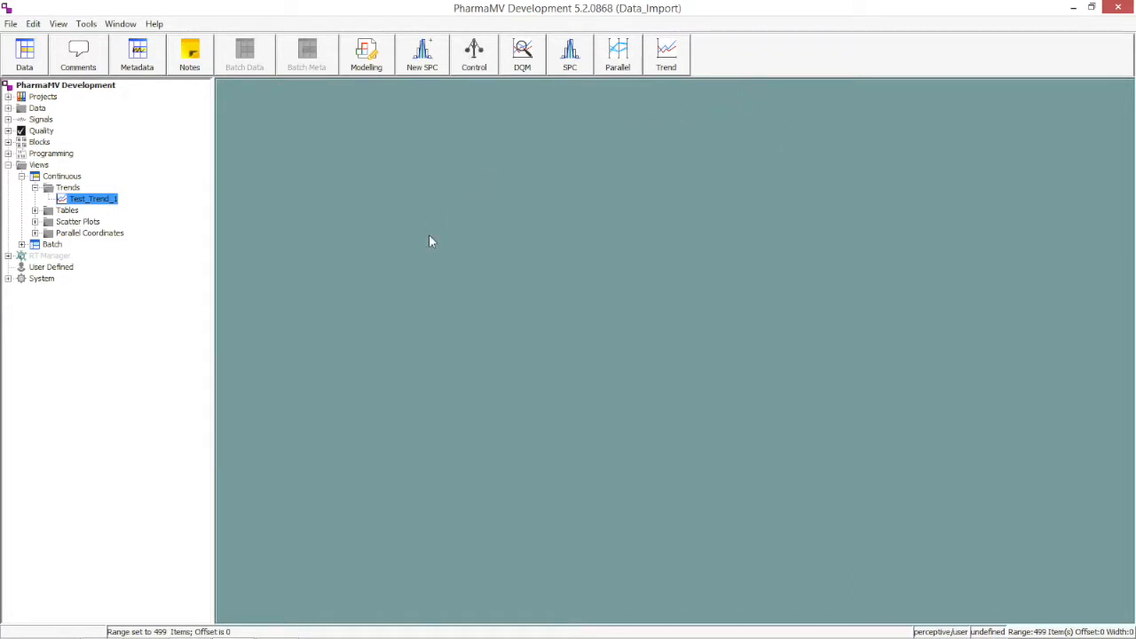